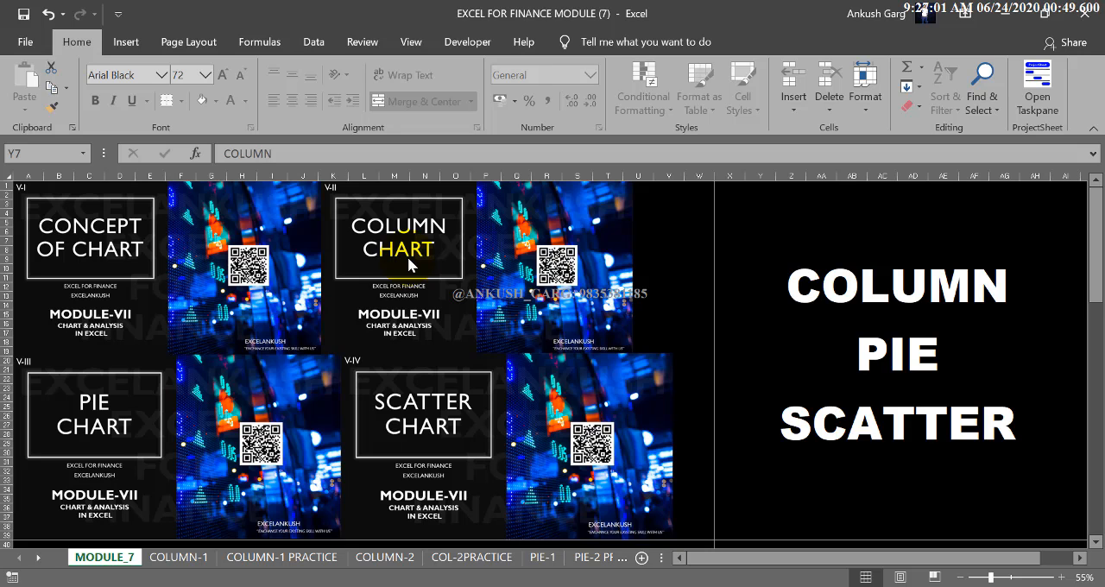
Step: Open the COLUMN-1 sheet and examine the PBD tables and column charts of Project A and Project B
click(407, 256)
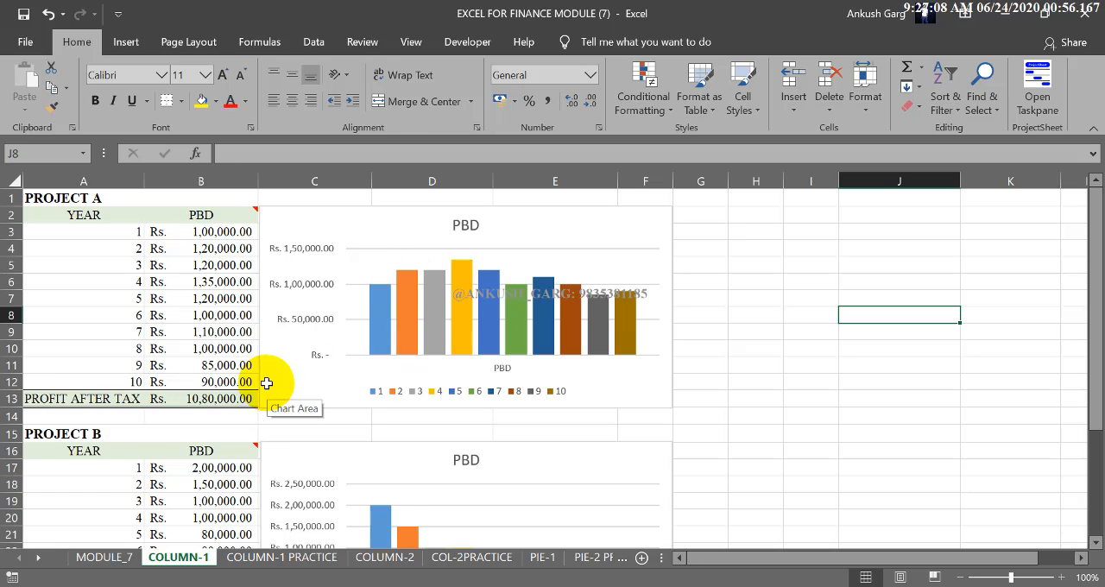
scroll(266, 384, down, 2)
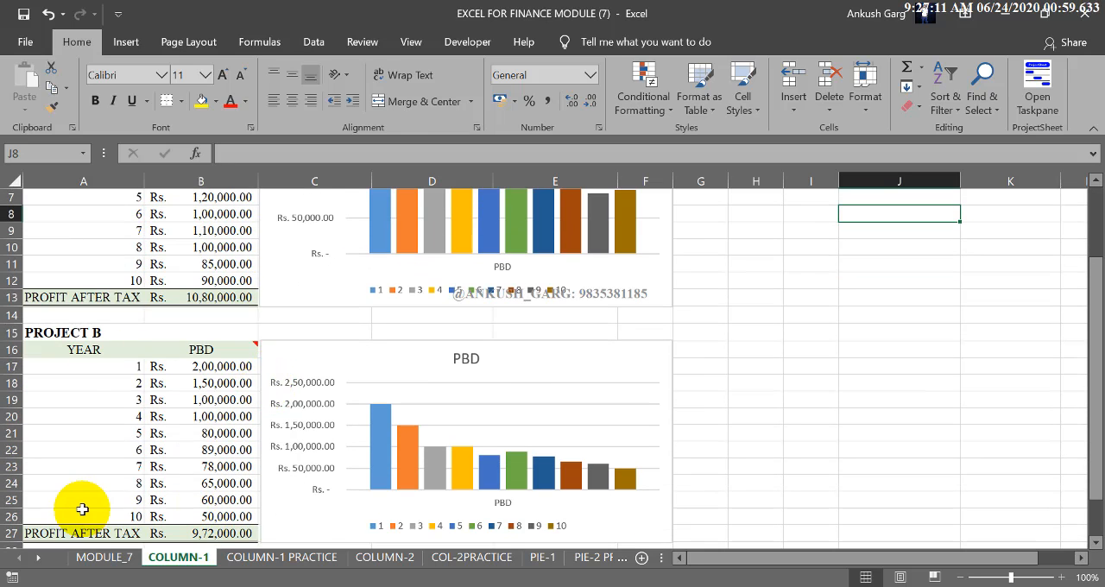
scroll(196, 447, up, 2)
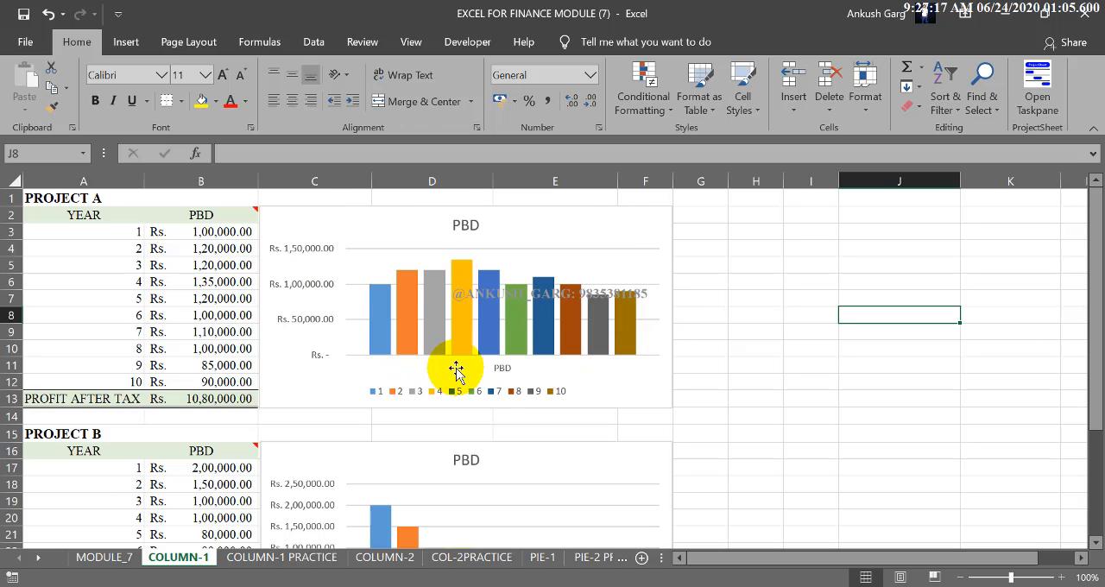
click(209, 218)
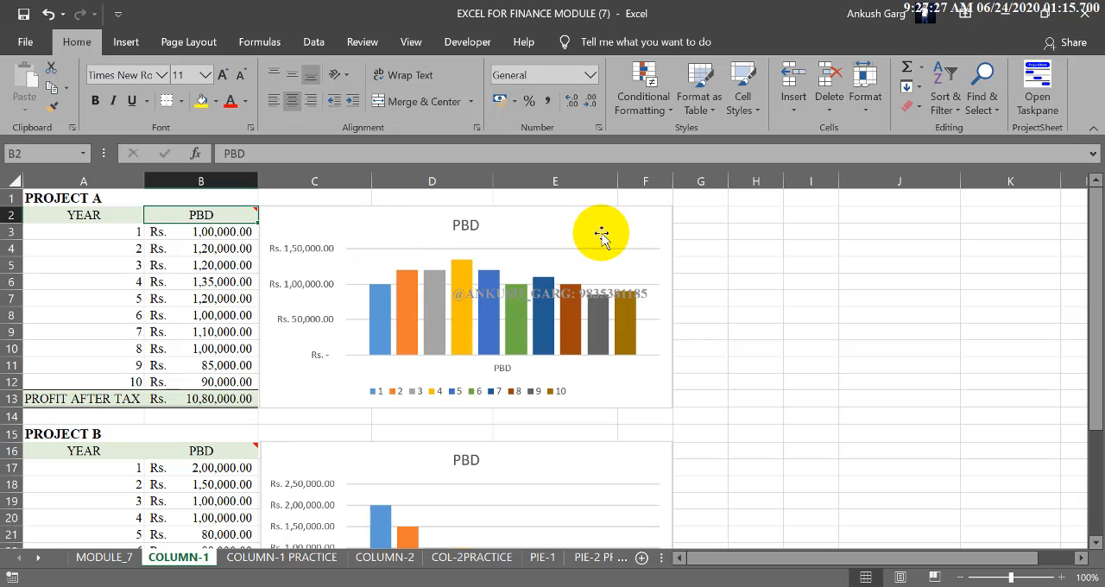
scroll(285, 369, down, 2)
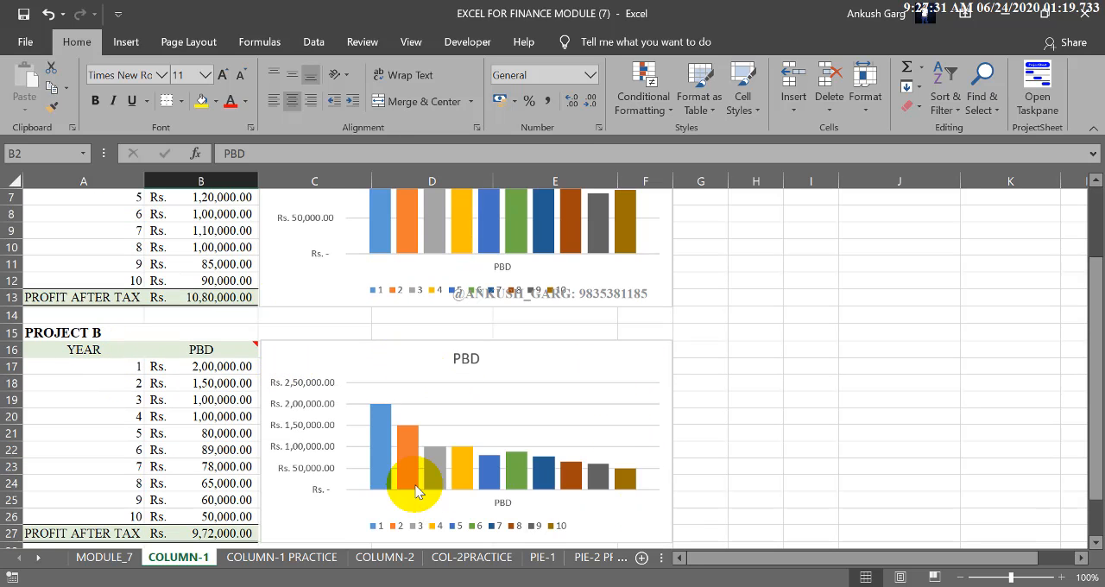
scroll(416, 490, up, 2)
scroll(420, 481, down, 1)
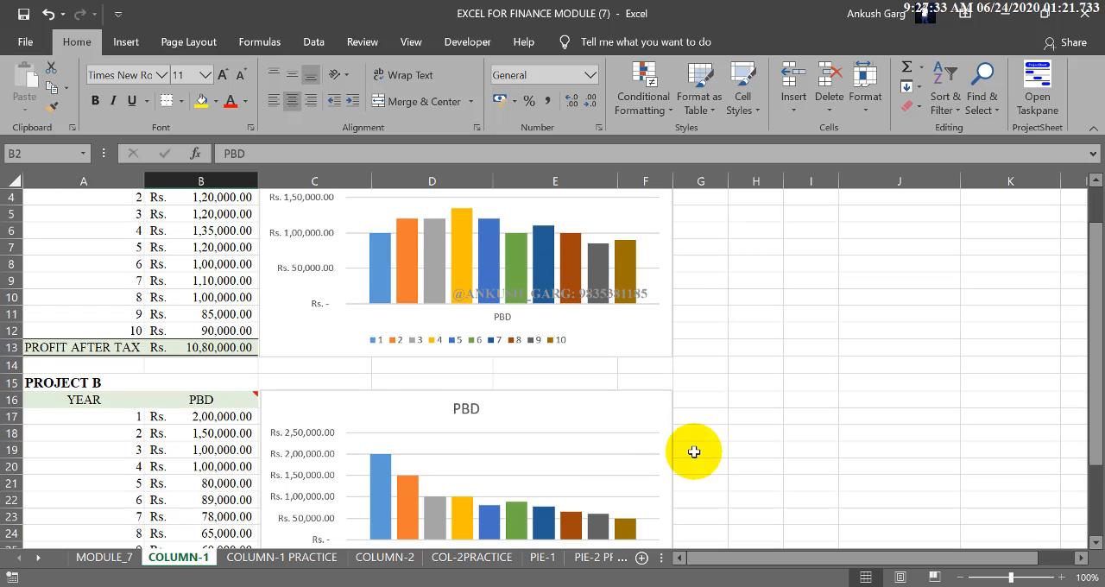
ctrl+scroll(582, 447, down, 1)
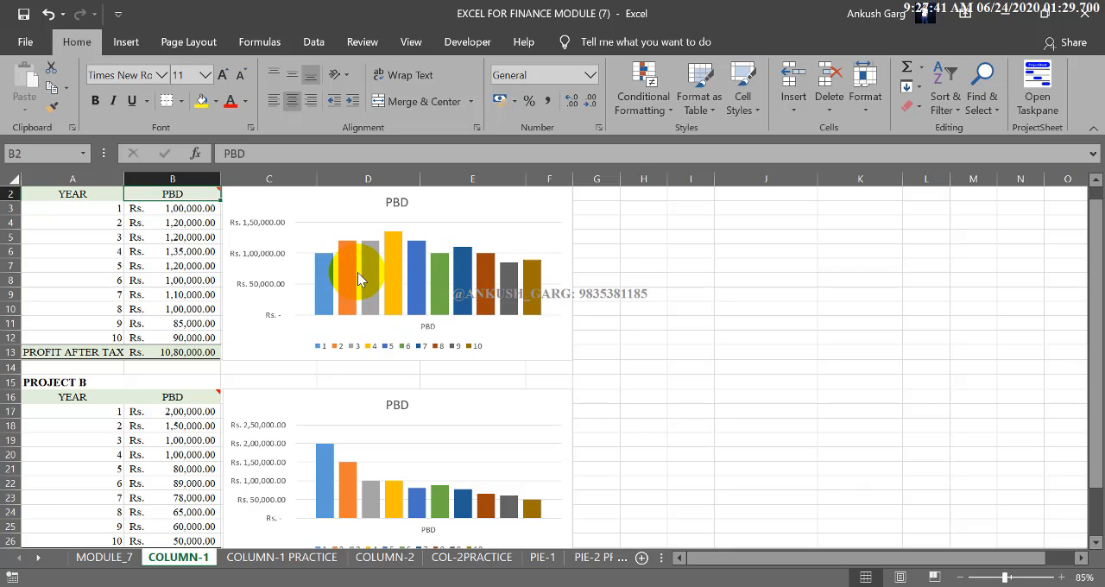
mouse_move(535, 298)
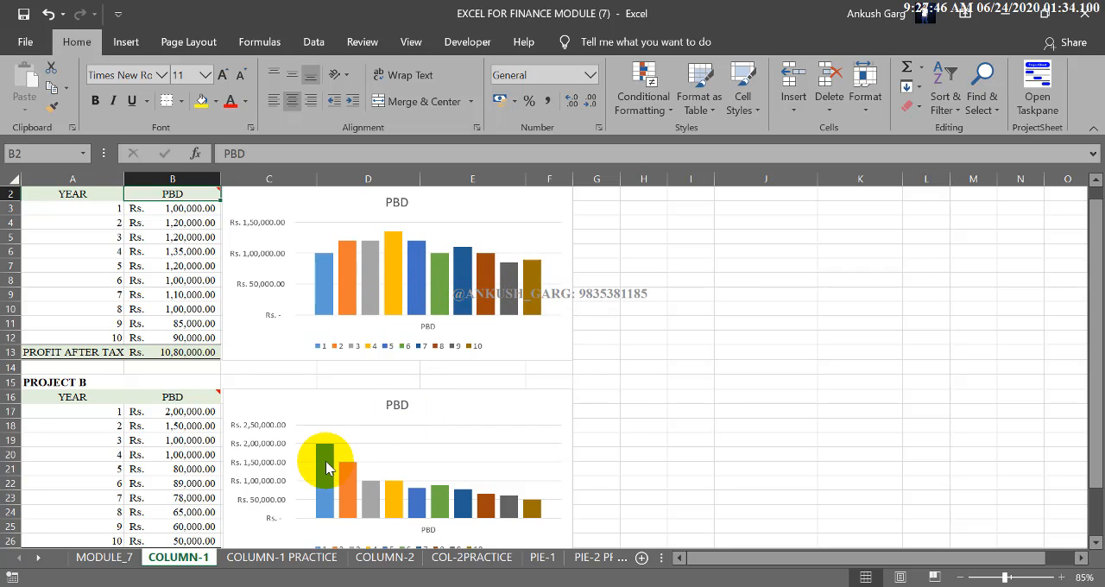
mouse_move(326, 468)
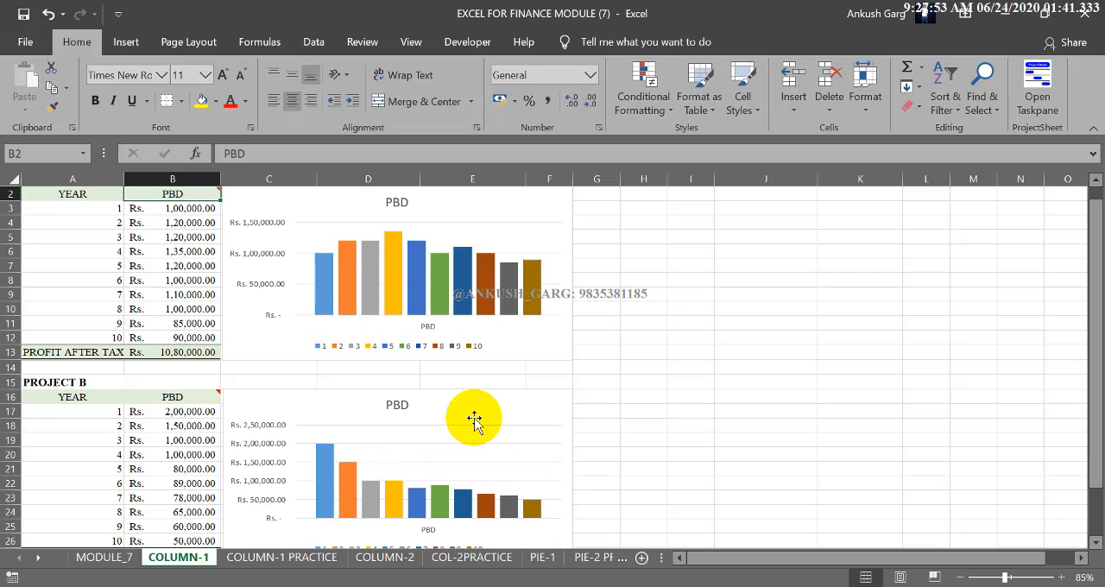
mouse_move(460, 311)
scroll(460, 311, down, 3)
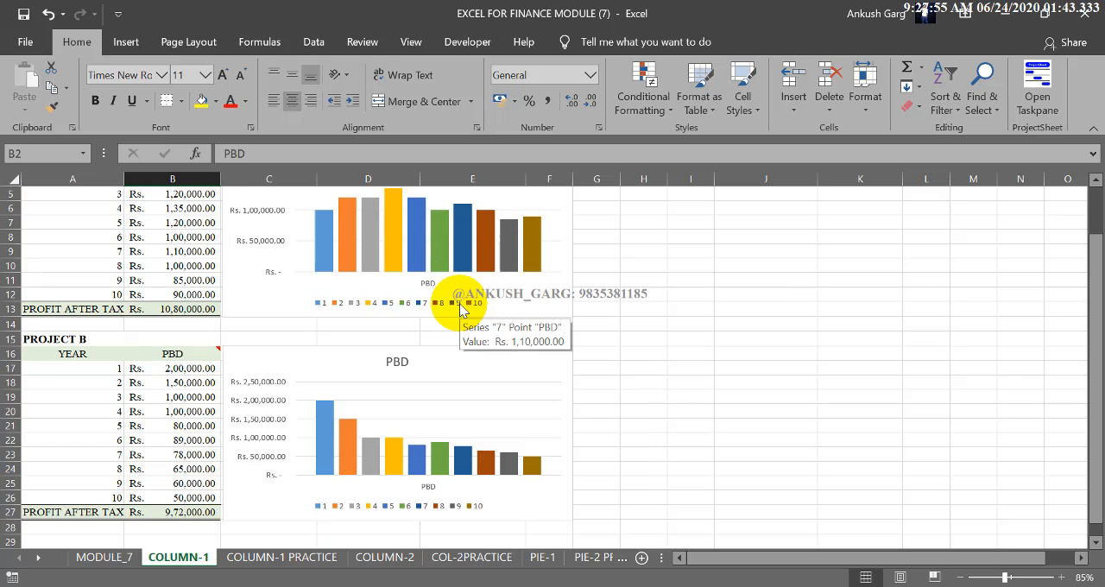
scroll(460, 311, up, 3)
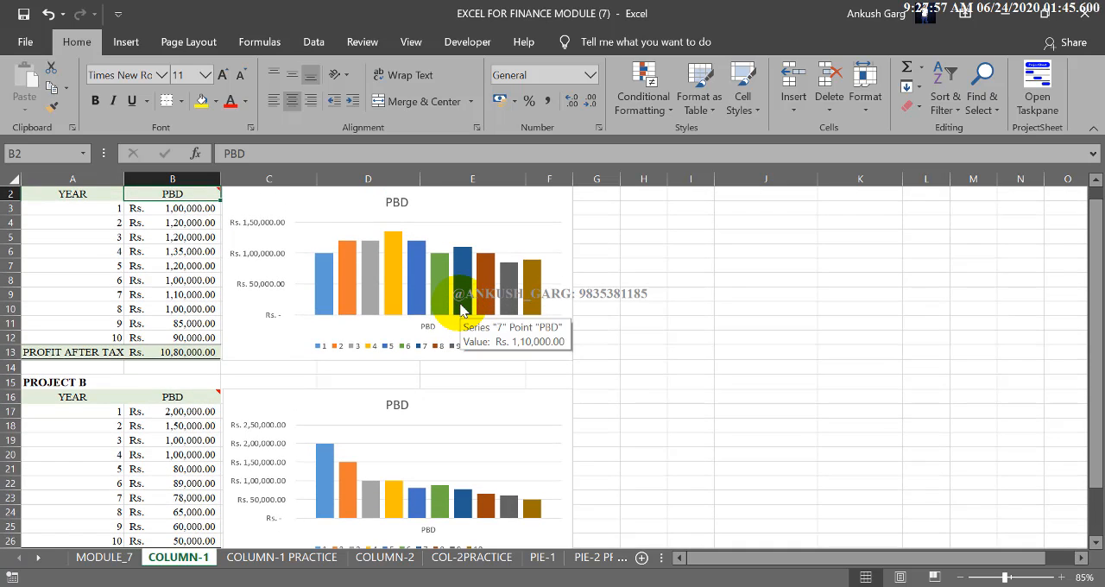
Step: Delete the existing PBD column charts of Project A and Project B
click(654, 264)
scroll(653, 264, up, 1)
click(564, 219)
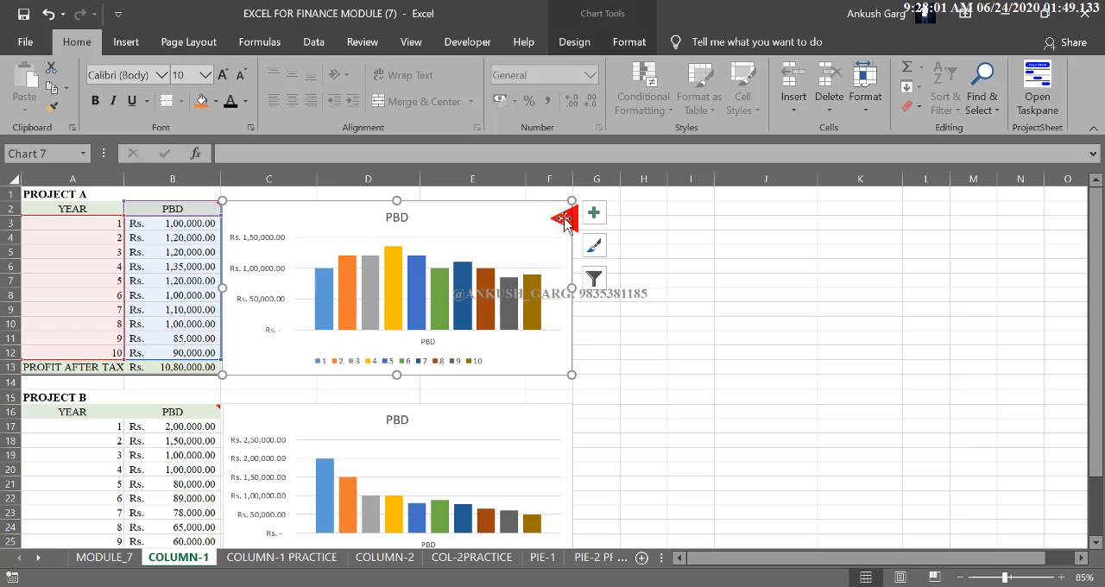
key(Delete)
click(563, 426)
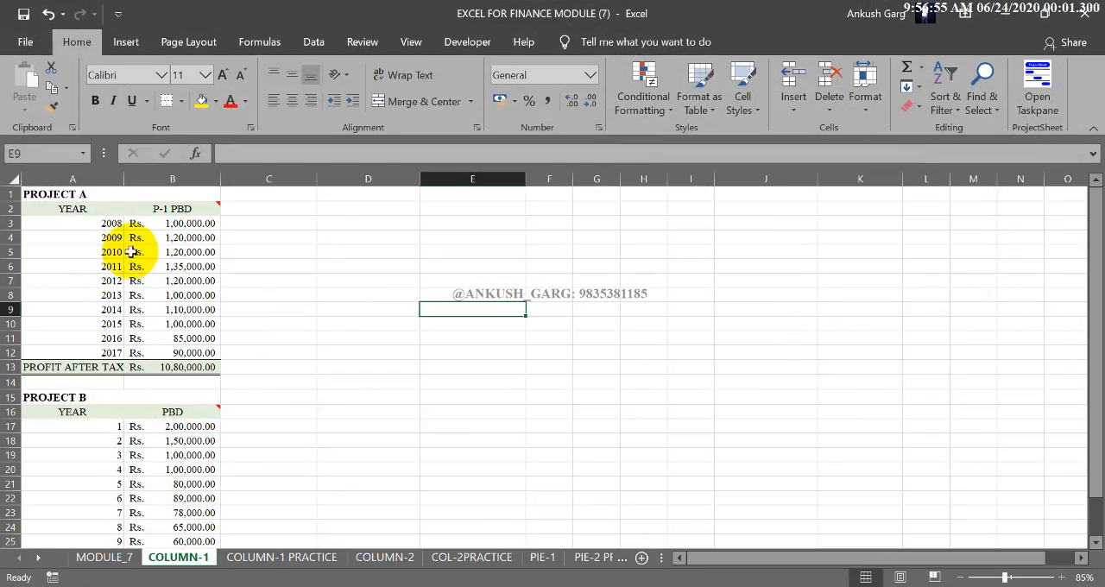
Step: Review the Project A source data, matching the years in column A with the P-1 PBD amounts in column B
drag(111, 224, 100, 349)
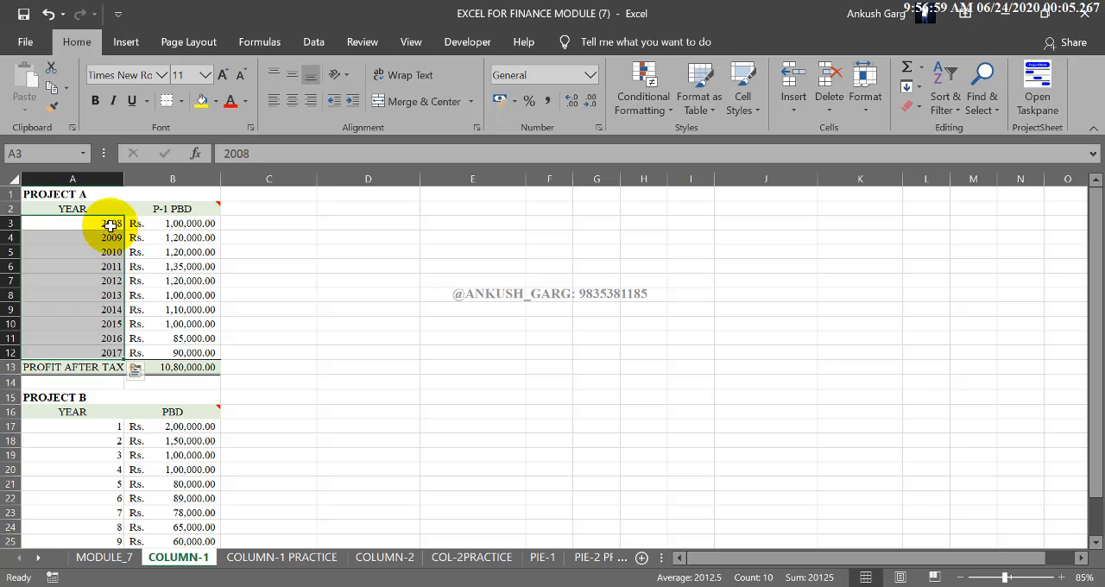
click(92, 338)
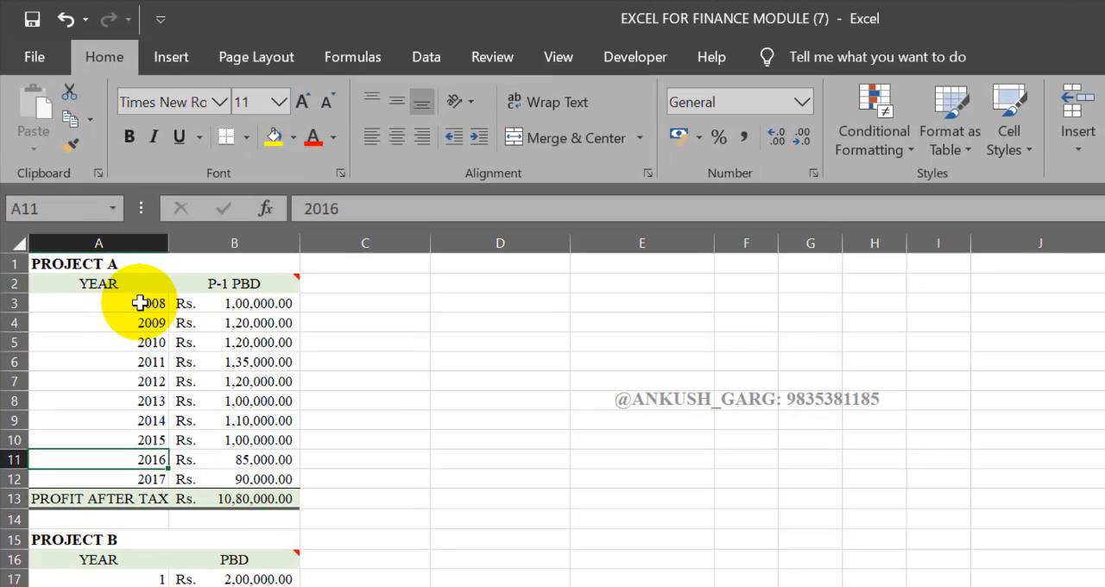
drag(123, 285, 123, 478)
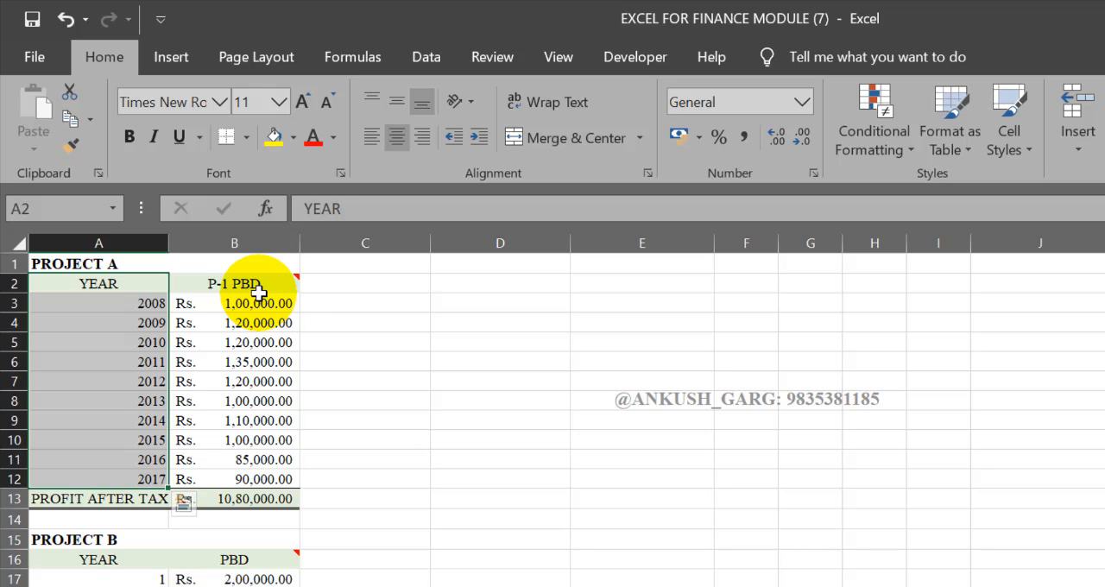
drag(259, 294, 250, 479)
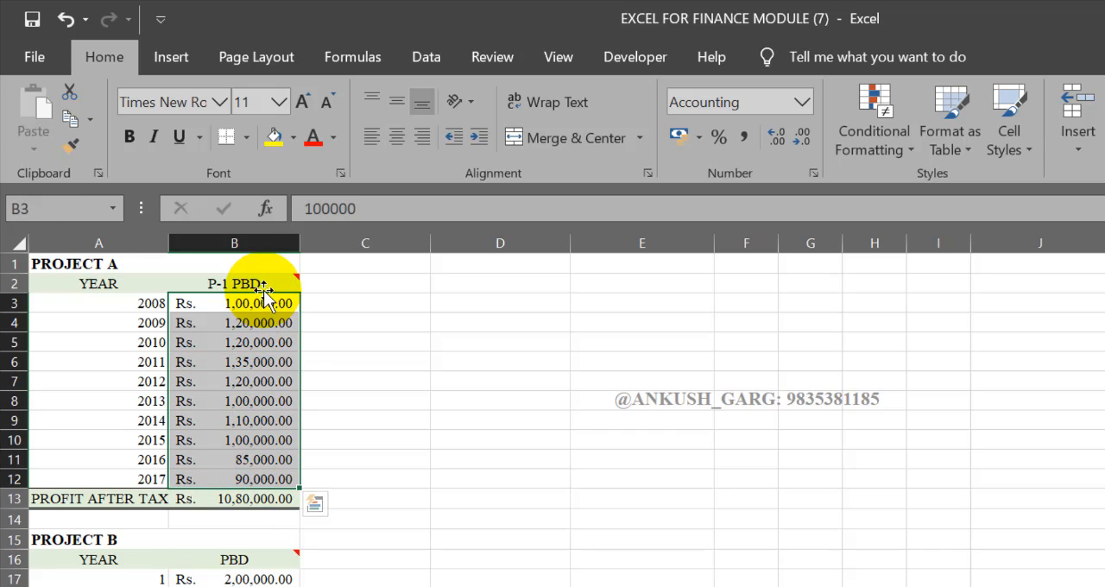
drag(264, 287, 271, 471)
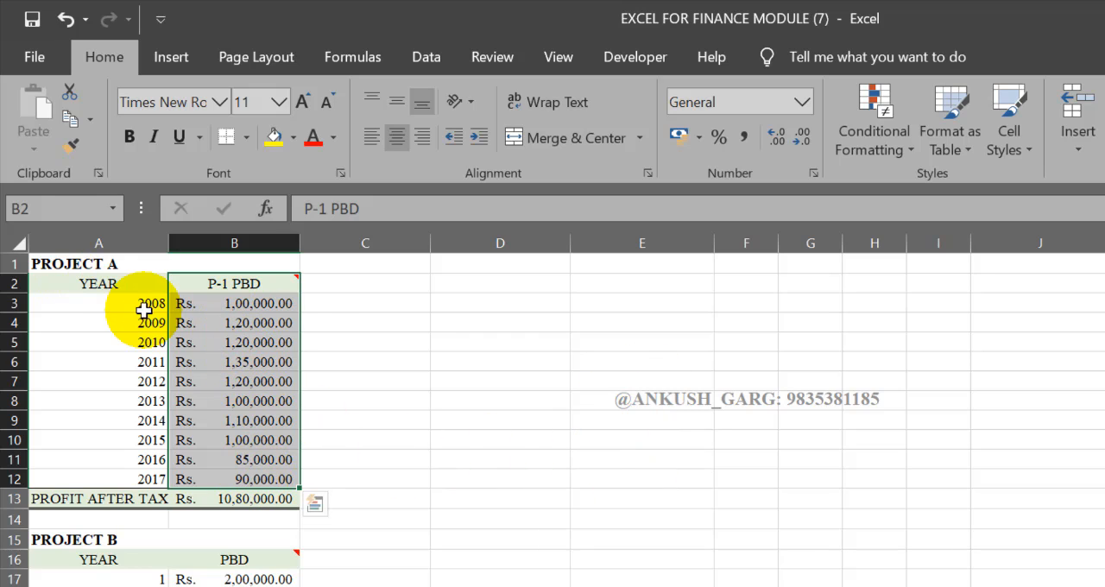
drag(145, 303, 212, 302)
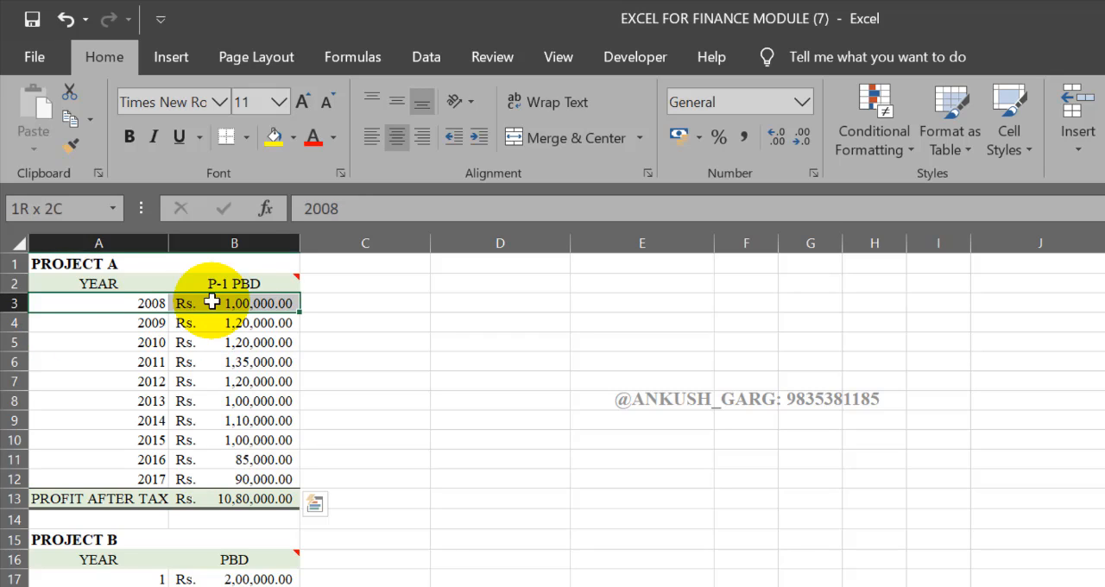
drag(158, 324, 213, 322)
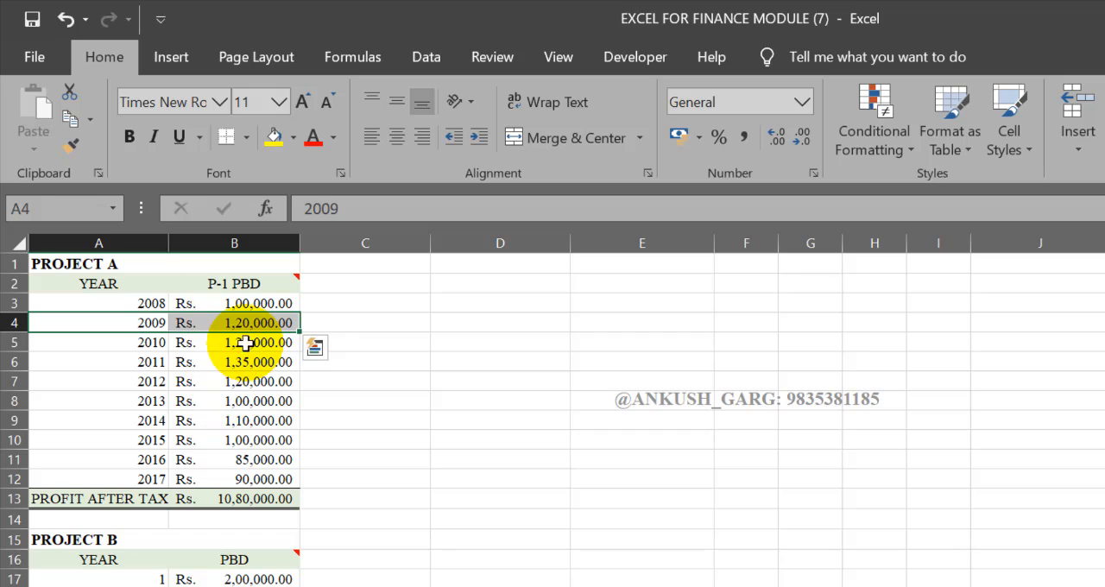
click(253, 322)
click(253, 322)
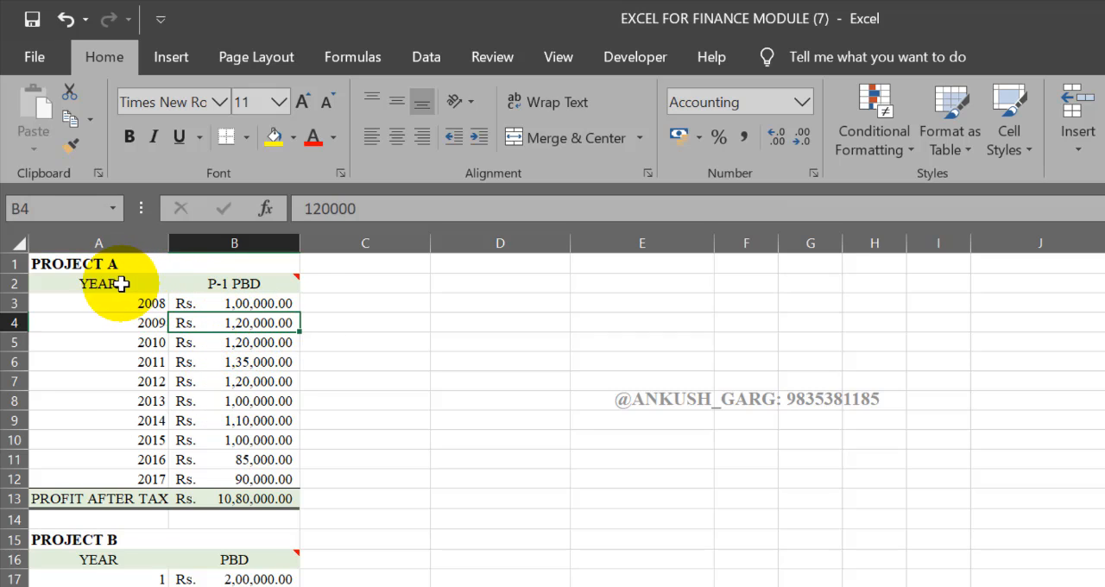
Step: Insert a 2-D clustered column chart from A2:B12 and enlarge it beside the Project A table across columns C to L
drag(115, 284, 254, 481)
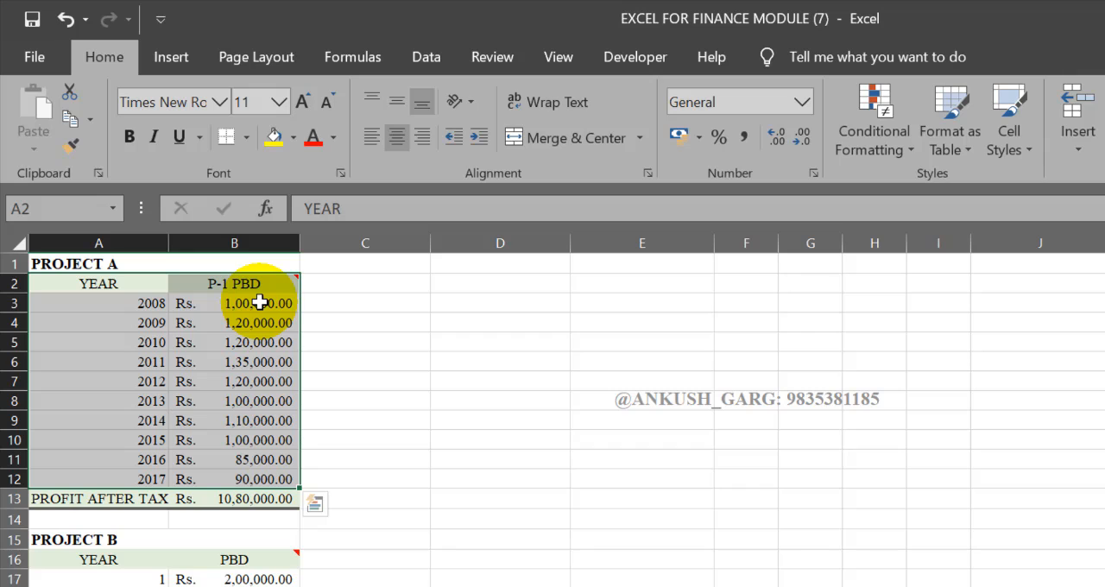
click(170, 65)
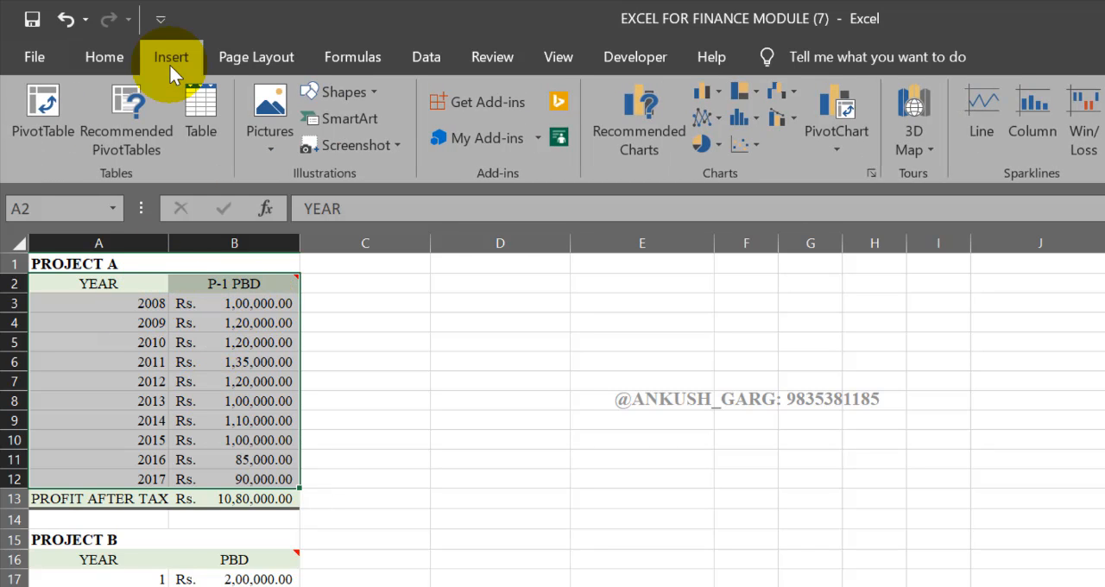
click(711, 95)
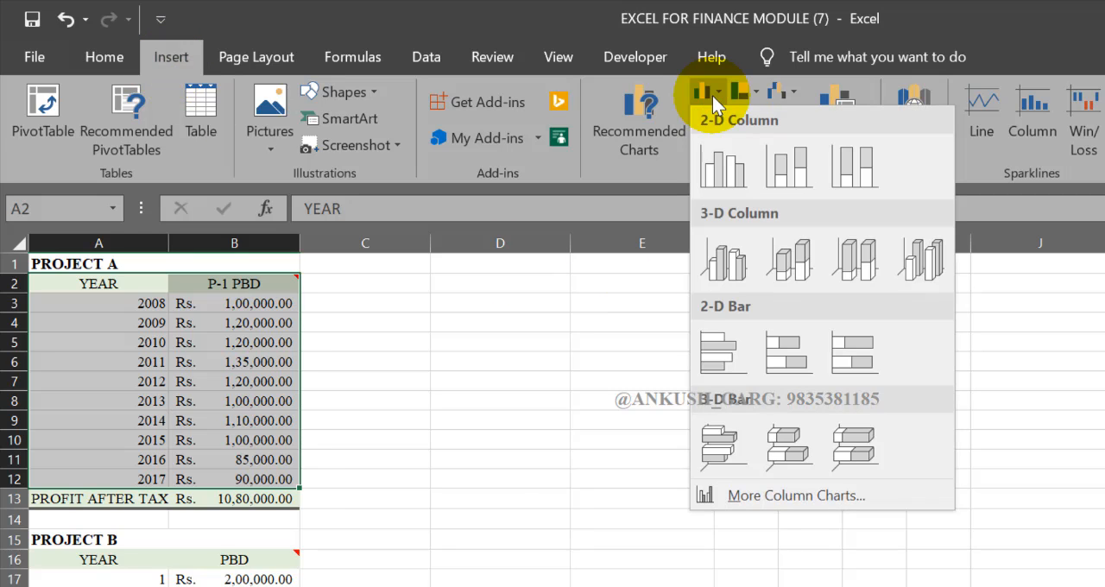
click(744, 169)
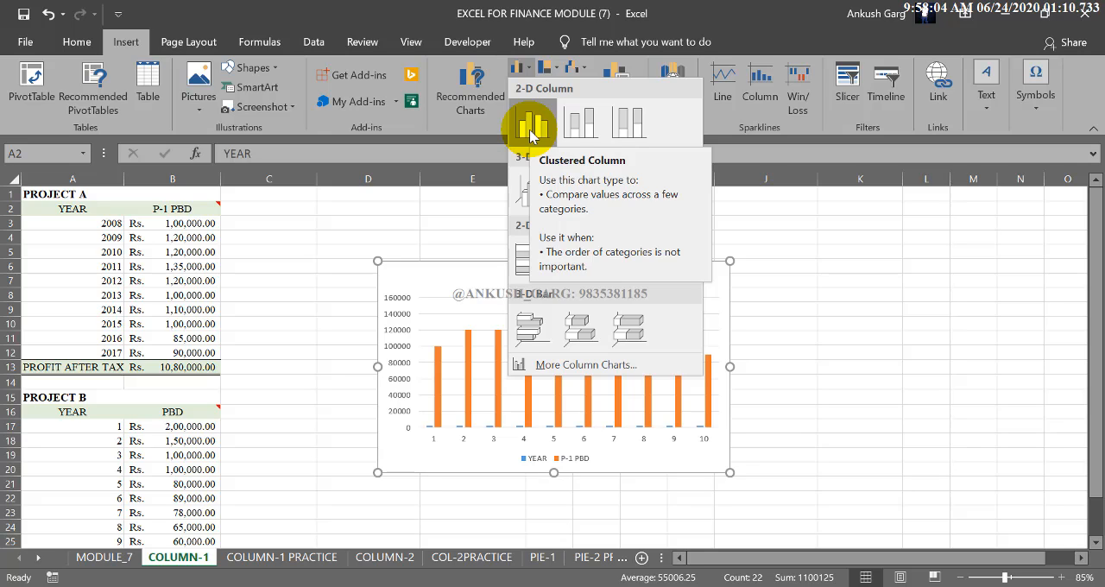
click(530, 127)
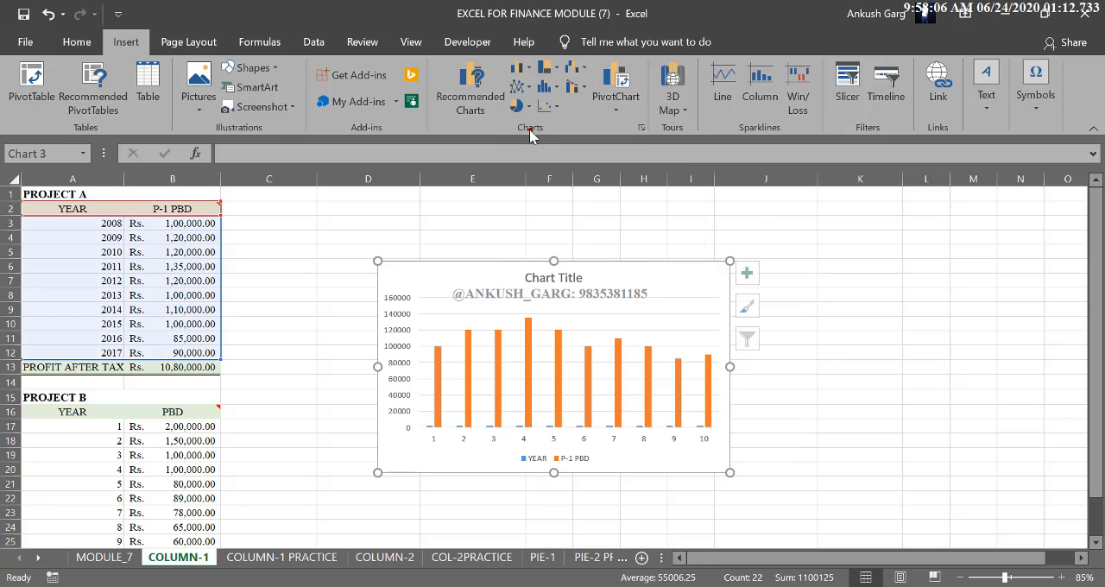
drag(469, 267, 363, 206)
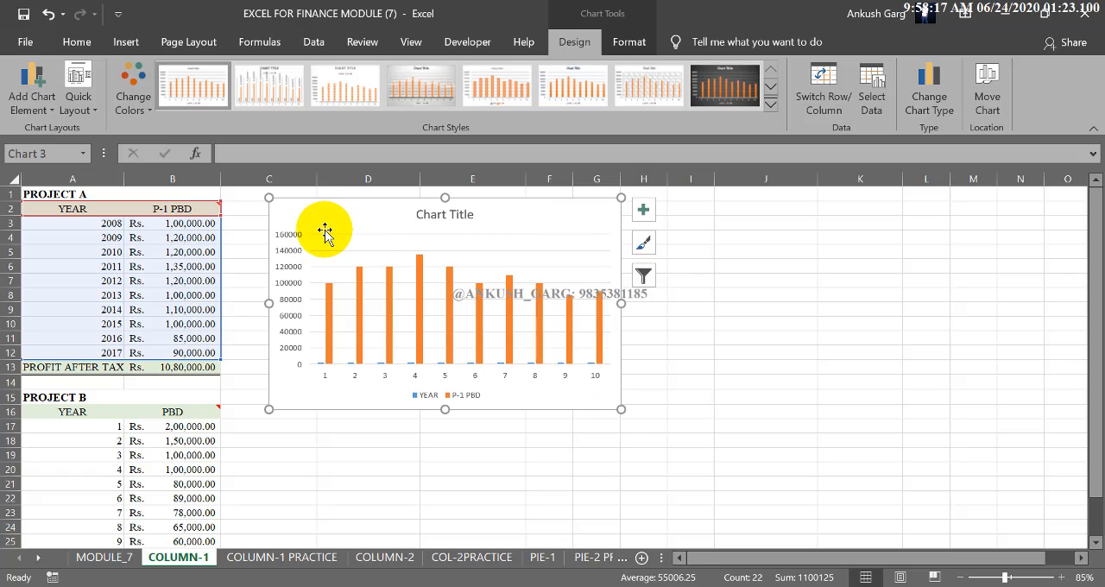
drag(620, 409, 962, 510)
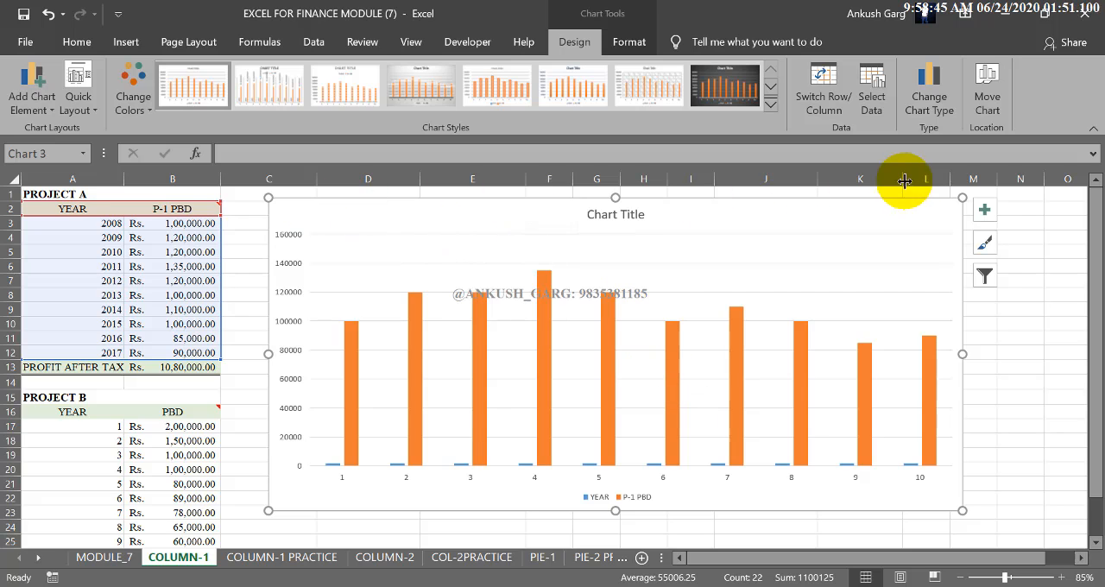
Step: Set the chart title to "PROJECT -1 PROFIT BEFORE DEPRICIATION"
click(611, 216)
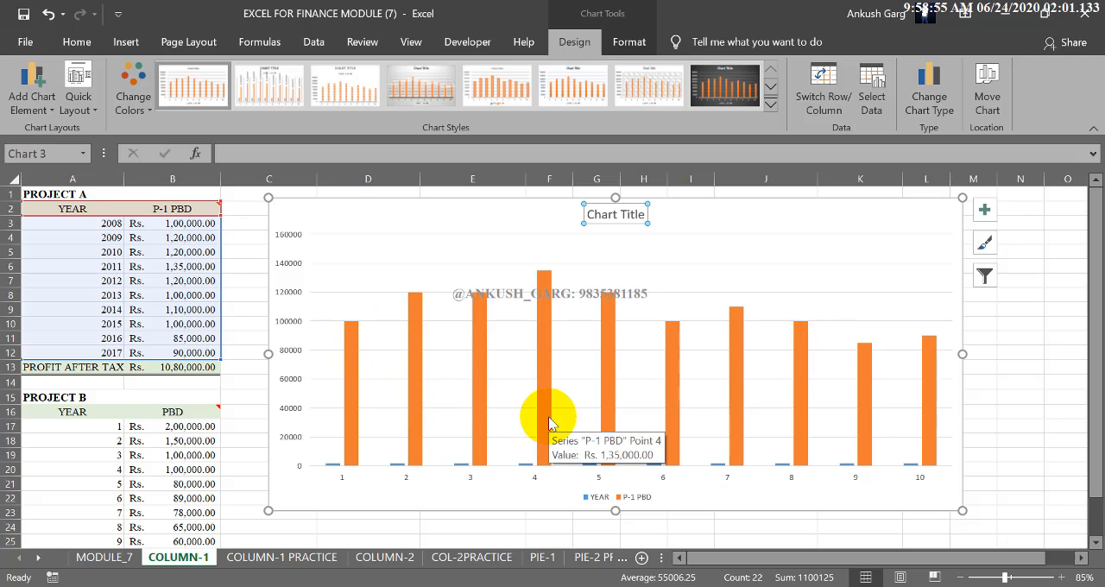
text(PROJECT)
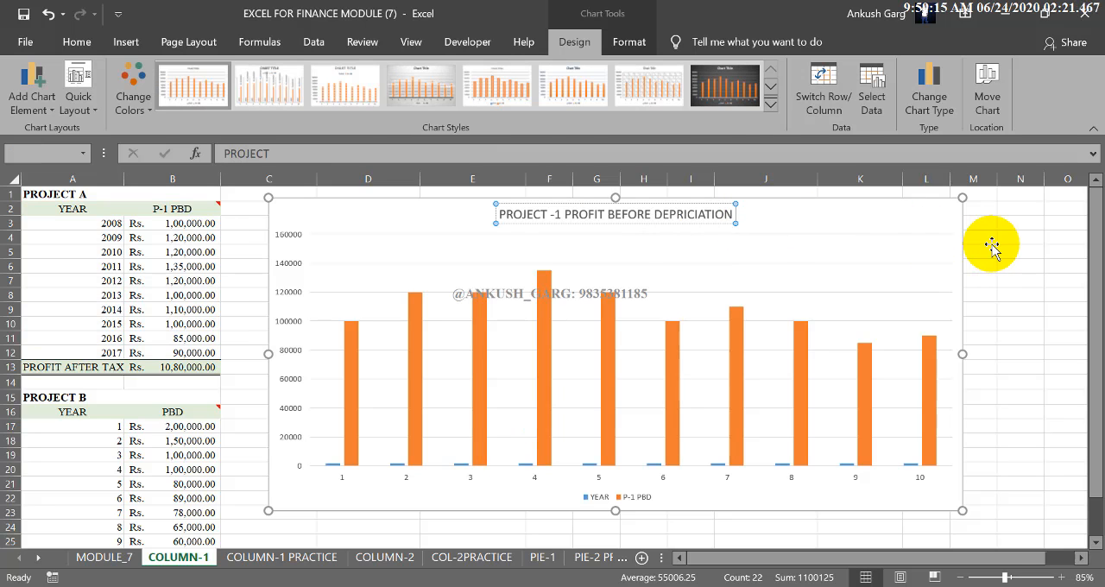
click(986, 239)
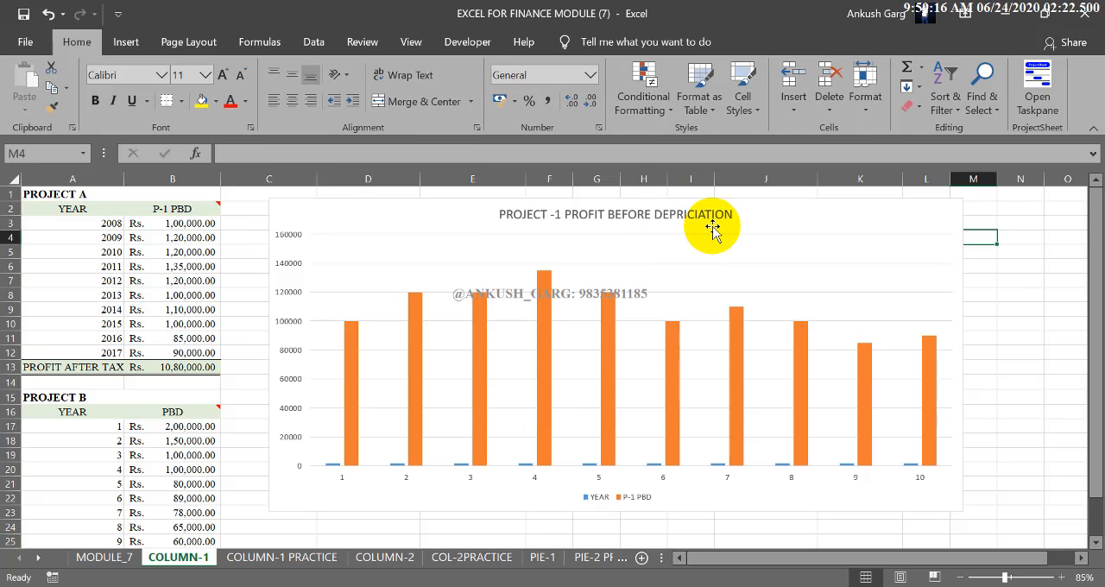
Step: Examine the chart's vertical axis against the P-1 PBD amounts and its horizontal axis against the years in the table
click(563, 226)
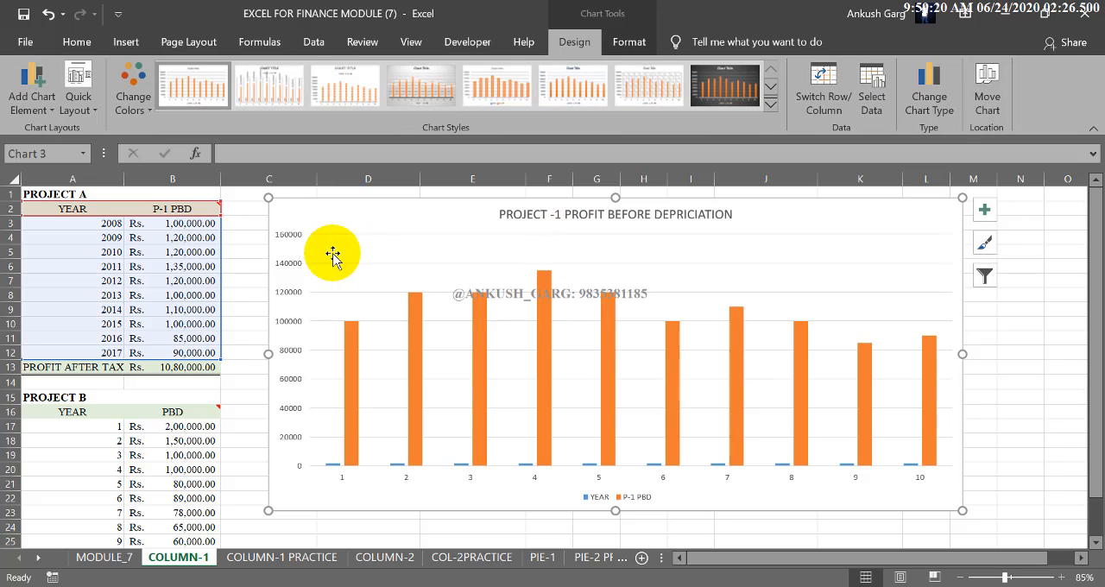
click(290, 236)
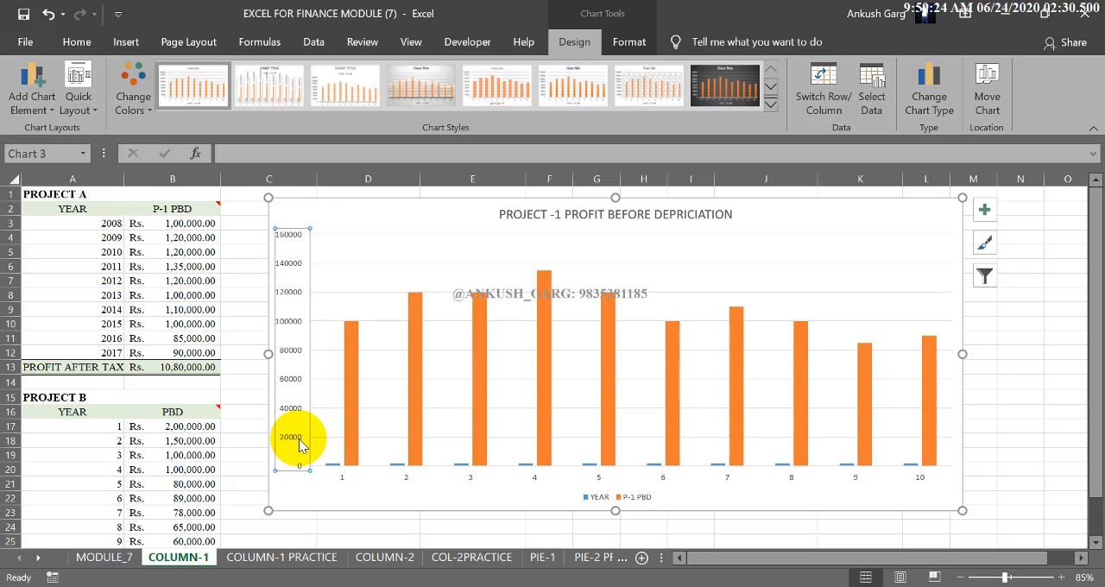
drag(190, 224, 200, 353)
click(288, 247)
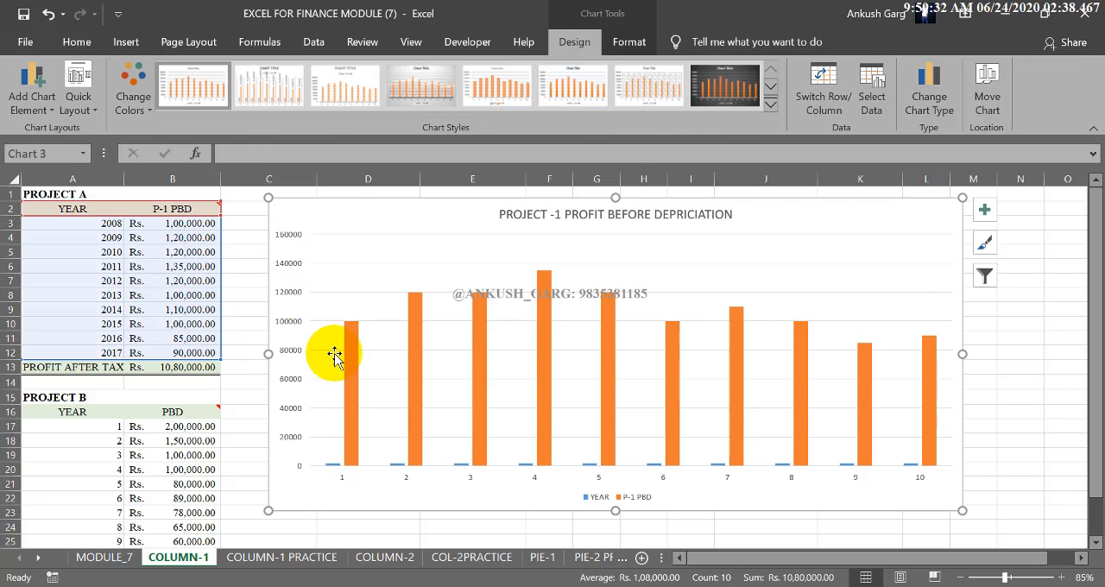
click(343, 482)
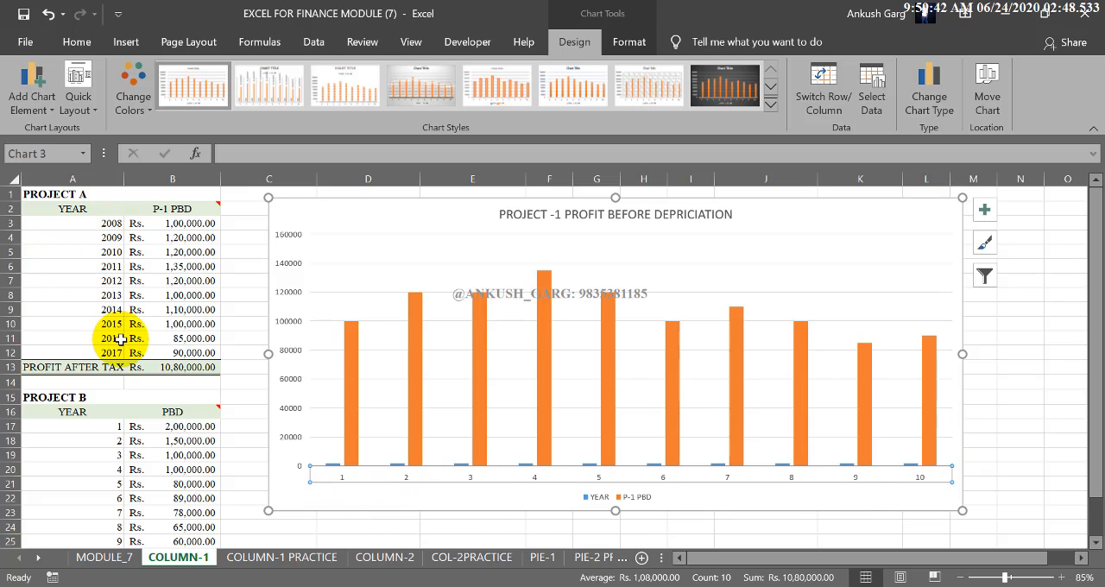
Step: Remove the YEAR series from the chart's data source, keeping only P-1 PBD
click(594, 505)
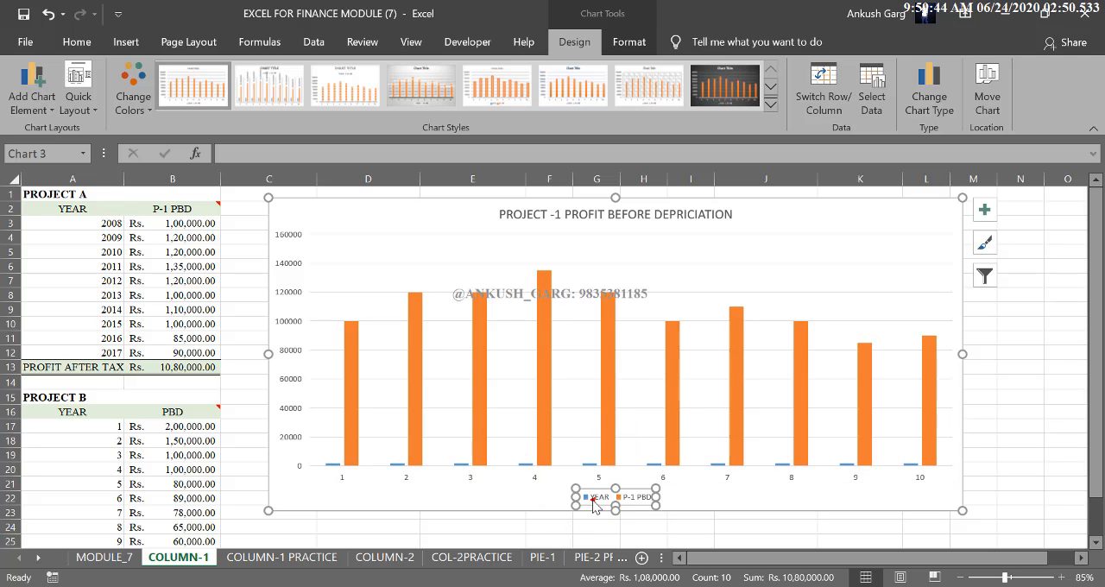
click(639, 505)
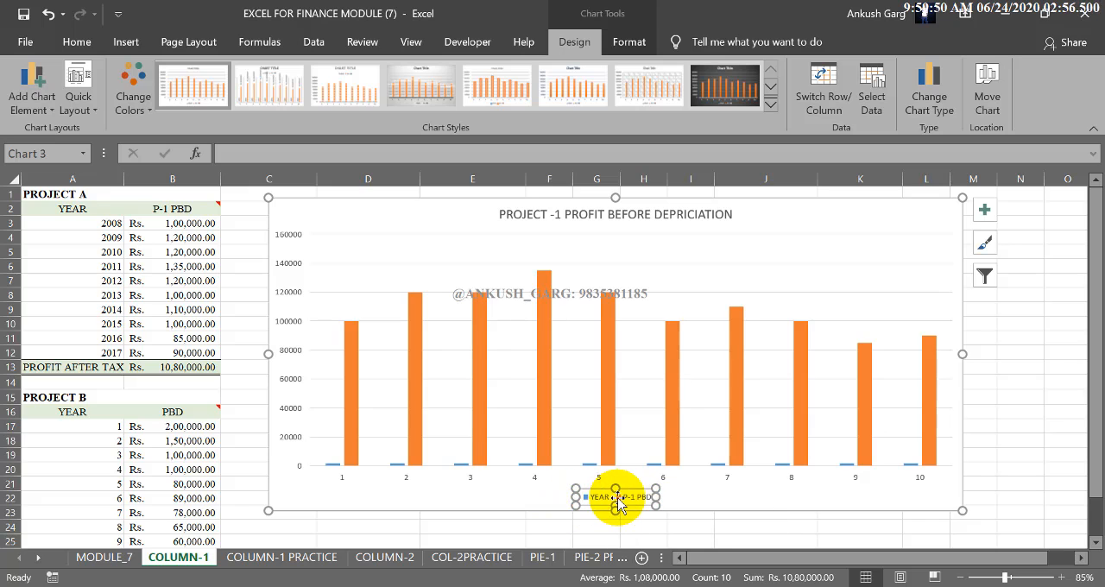
click(582, 505)
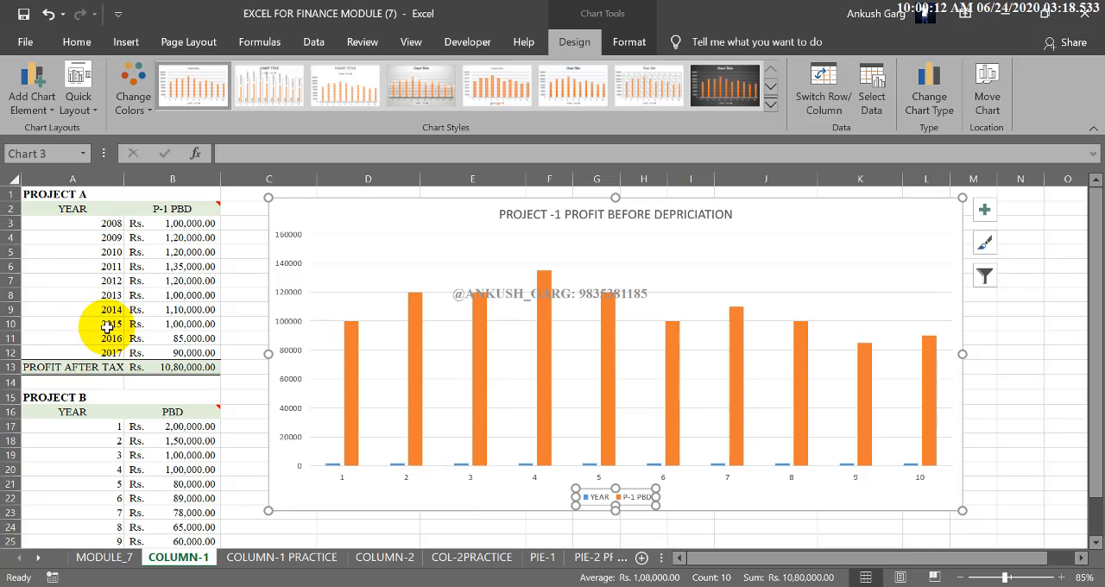
click(496, 418)
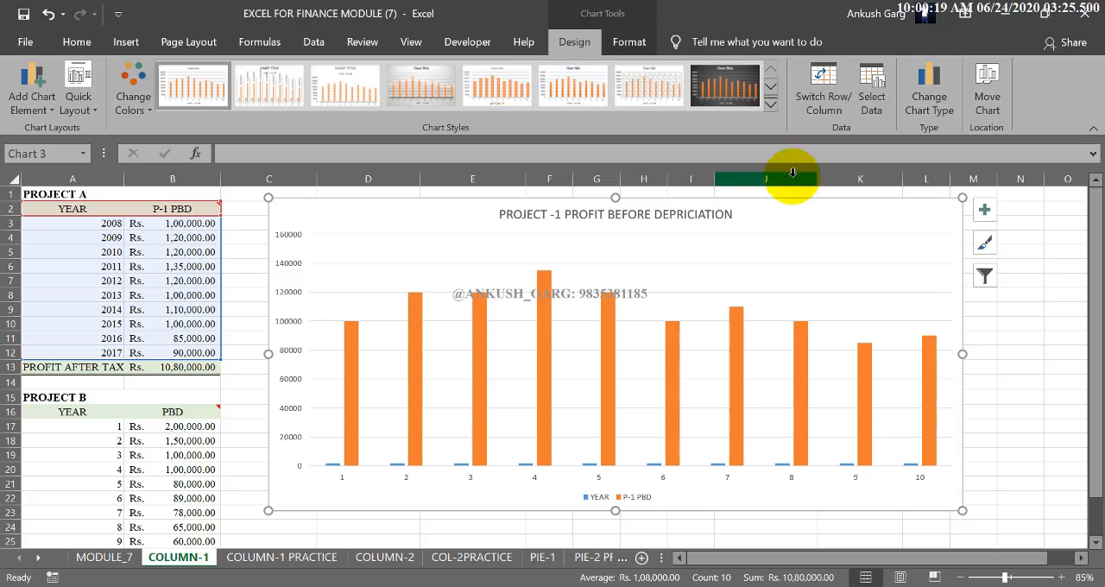
click(872, 78)
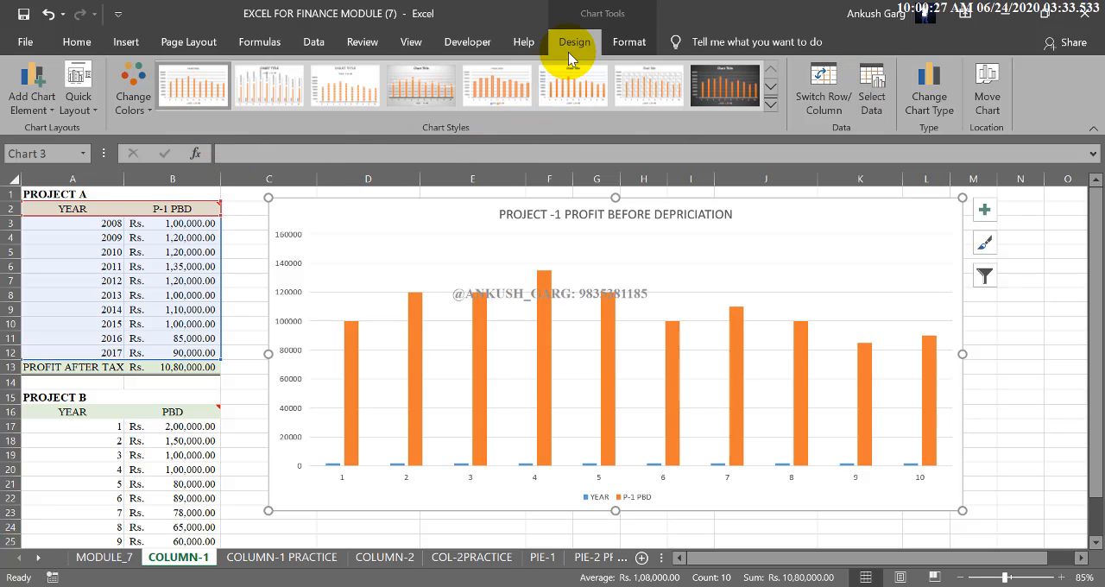
click(882, 112)
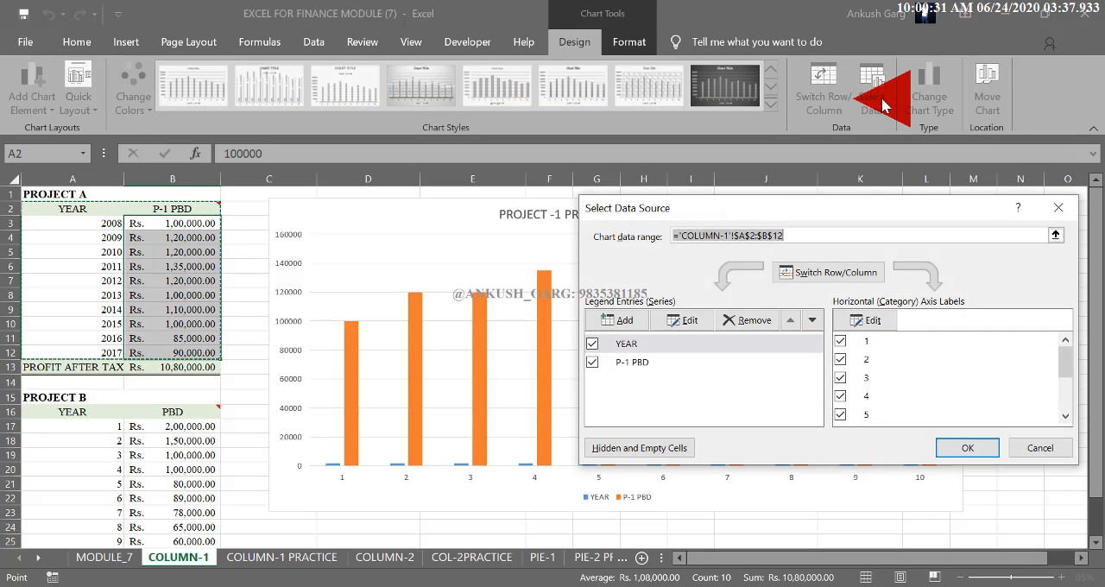
drag(850, 222, 848, 180)
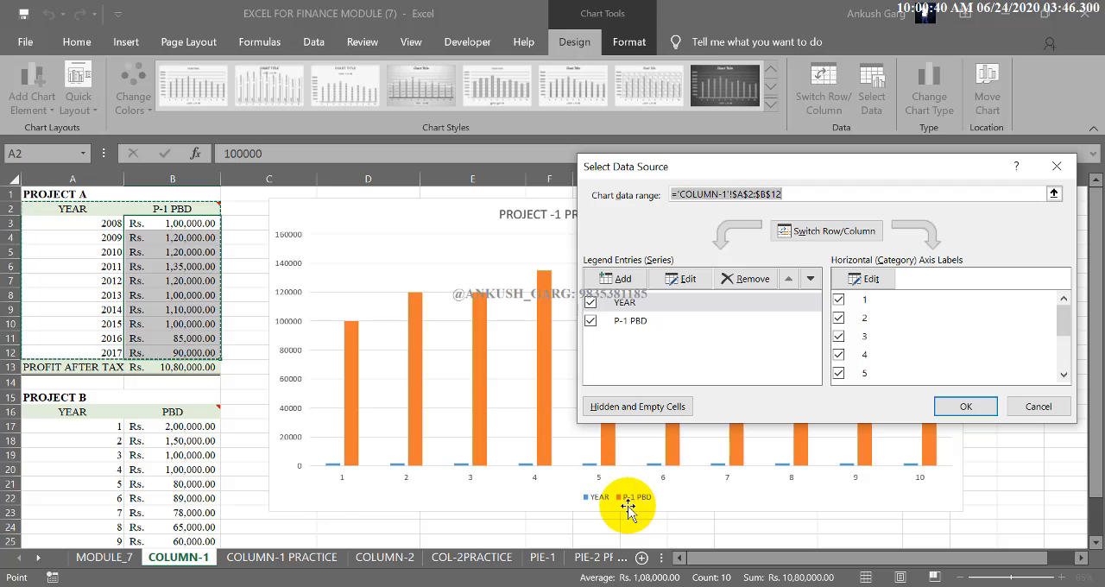
click(629, 307)
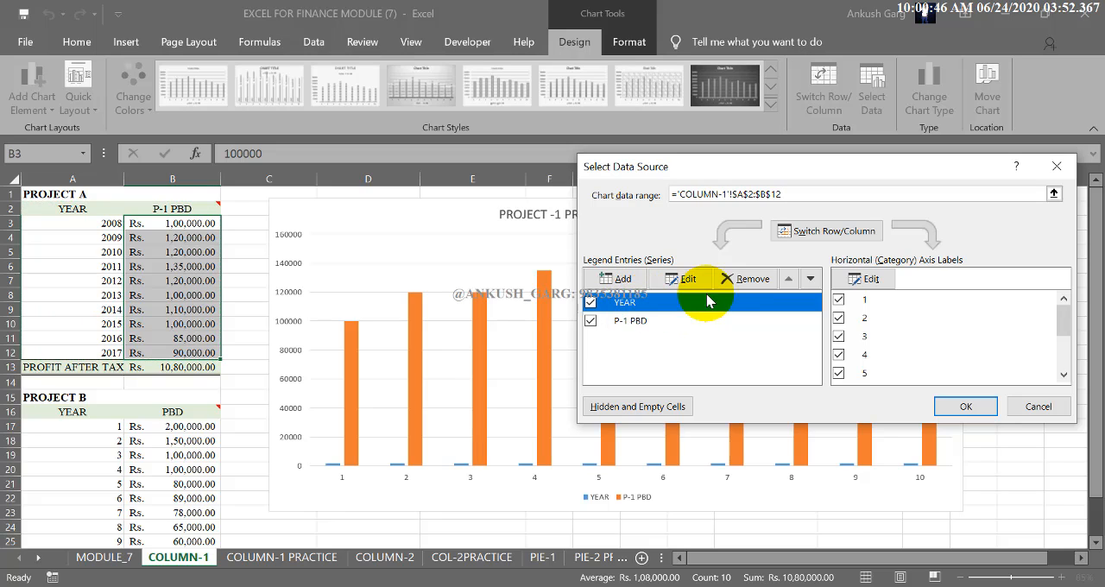
click(737, 283)
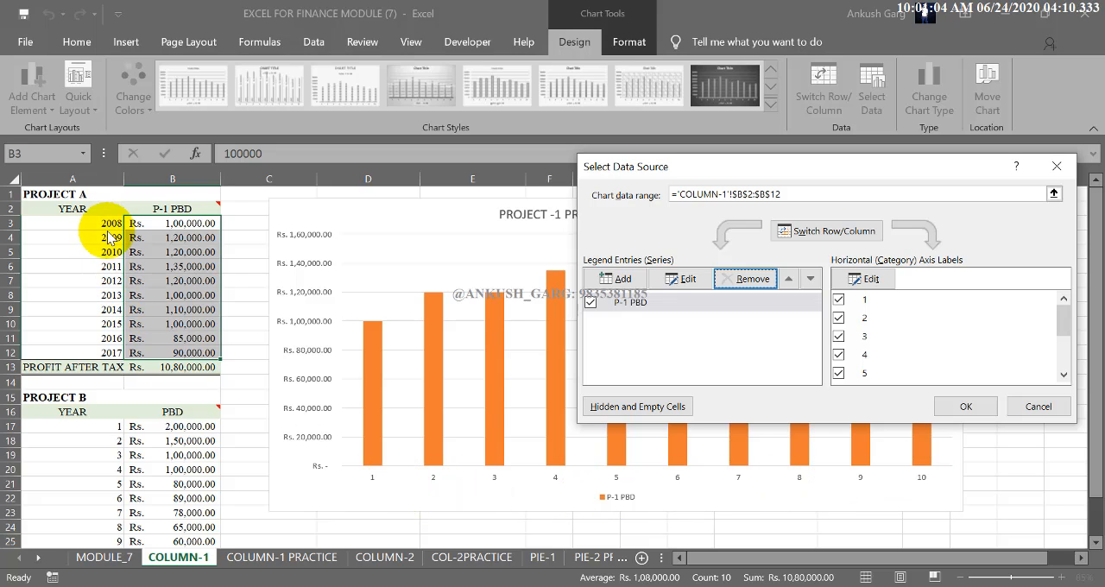
Step: Set the chart's horizontal axis labels to the Project A years in A3:A12 and apply the data source change
click(865, 279)
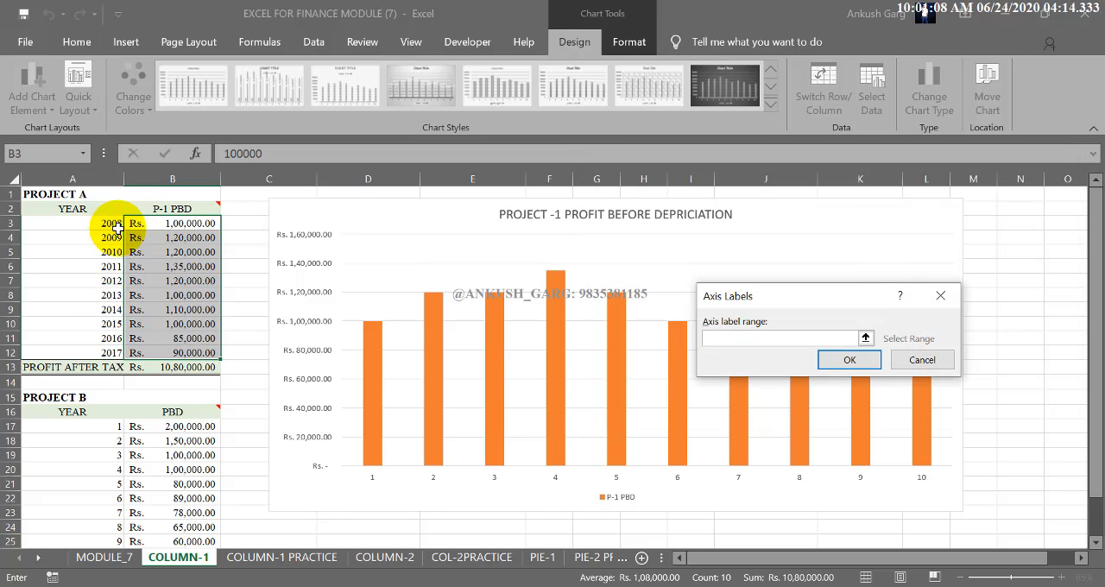
drag(112, 223, 102, 354)
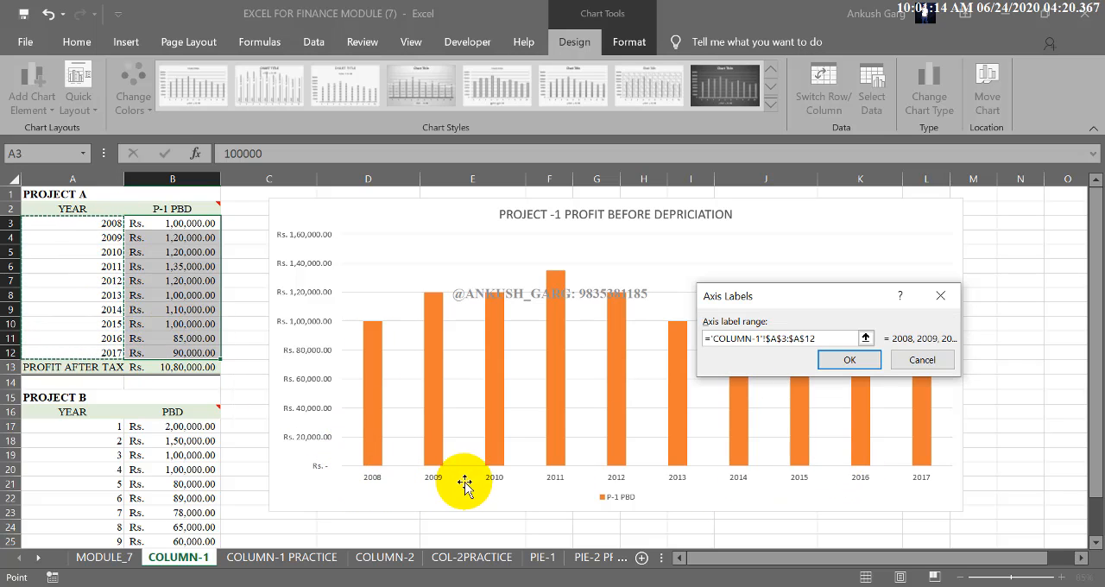
click(849, 359)
click(967, 407)
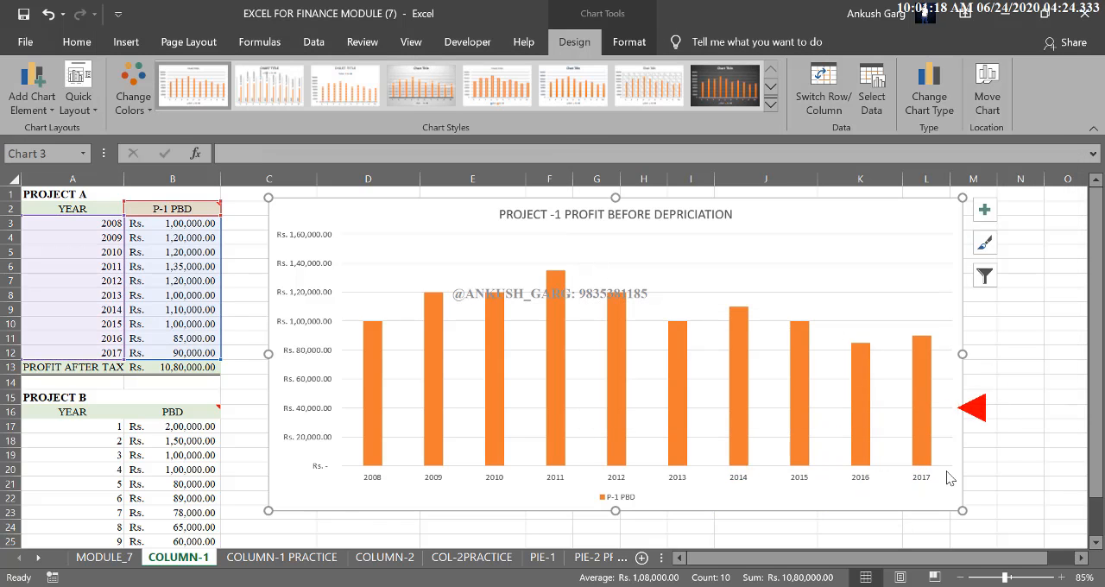
click(994, 461)
click(994, 461)
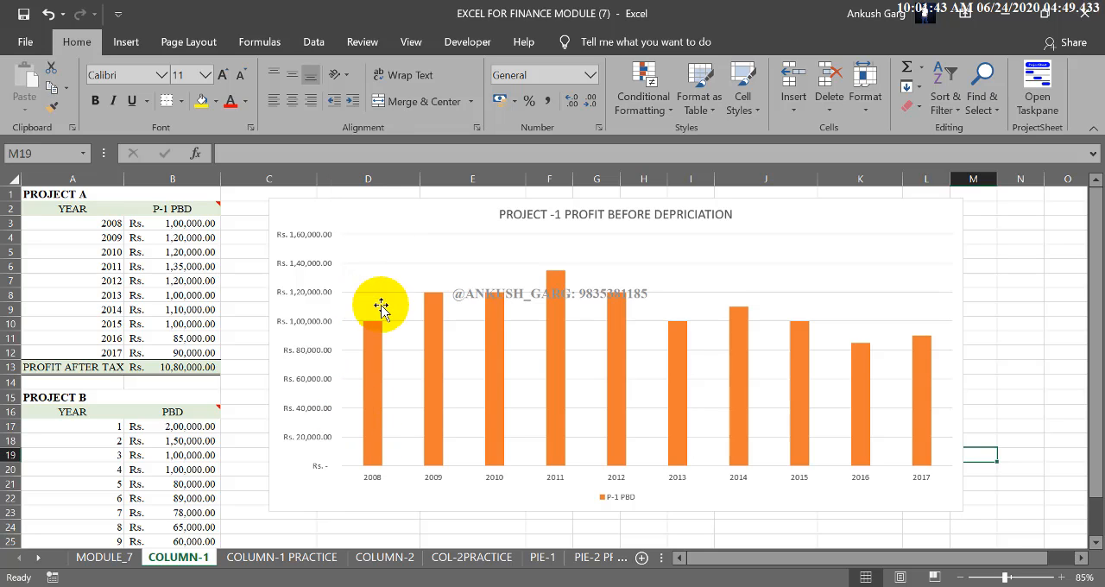
Step: Add Project B's profit as a second chart series, named from cell B16 with values from B17:B26
click(834, 217)
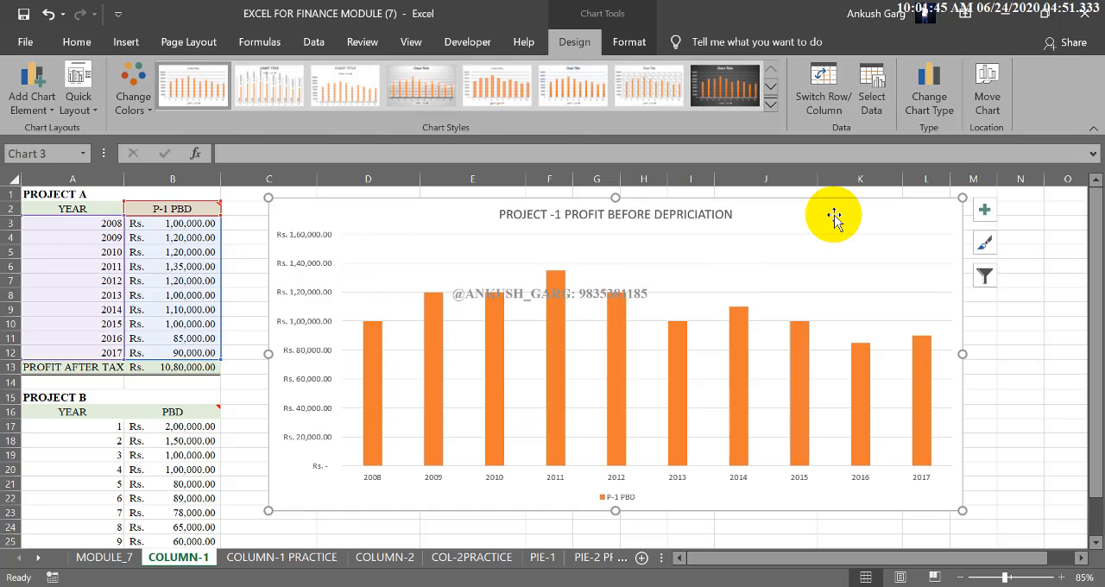
click(871, 97)
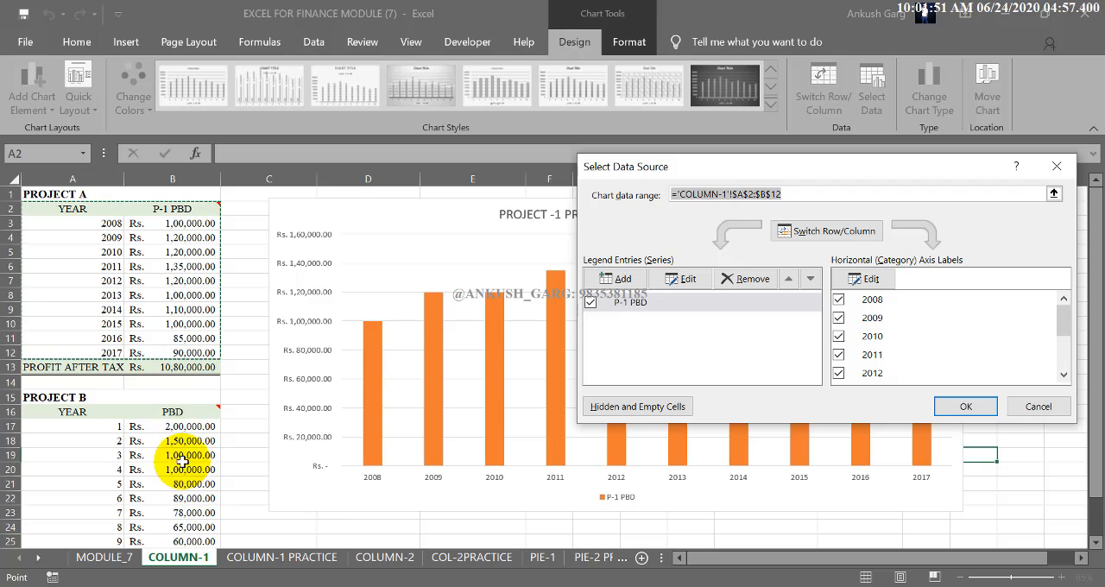
click(623, 278)
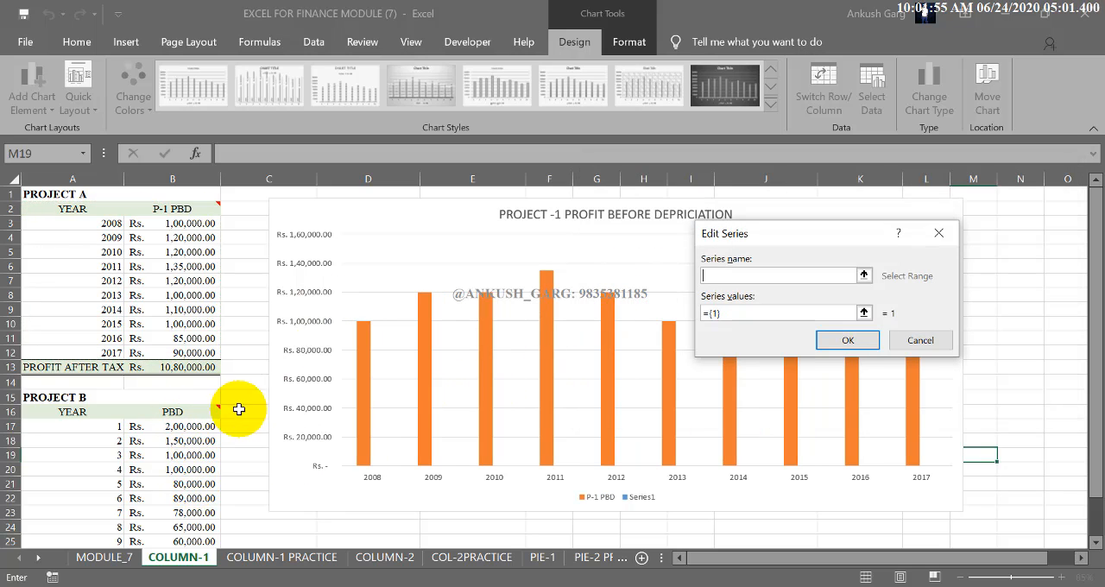
click(197, 412)
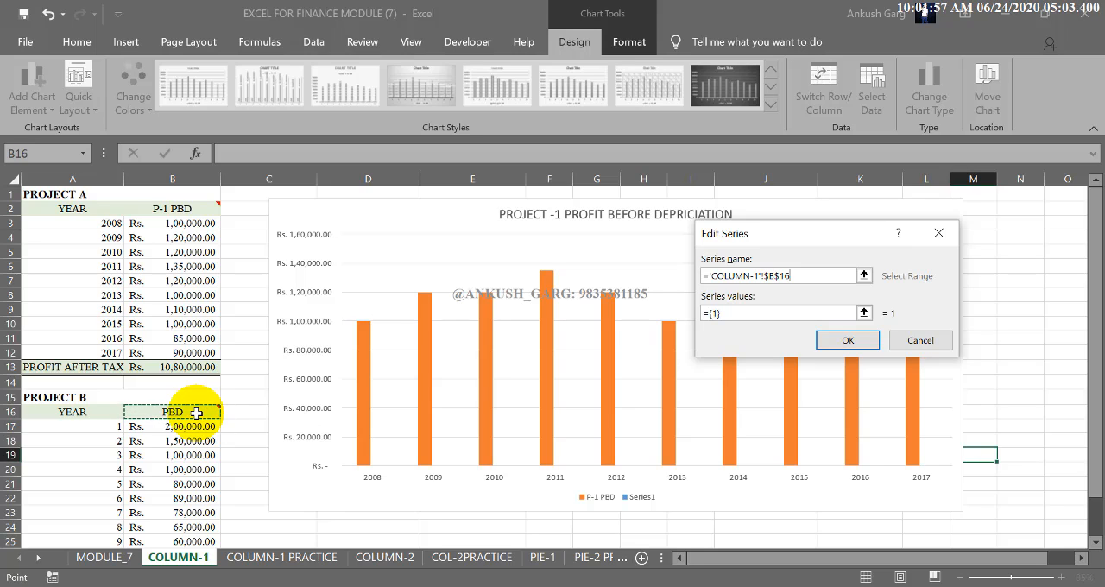
click(738, 314)
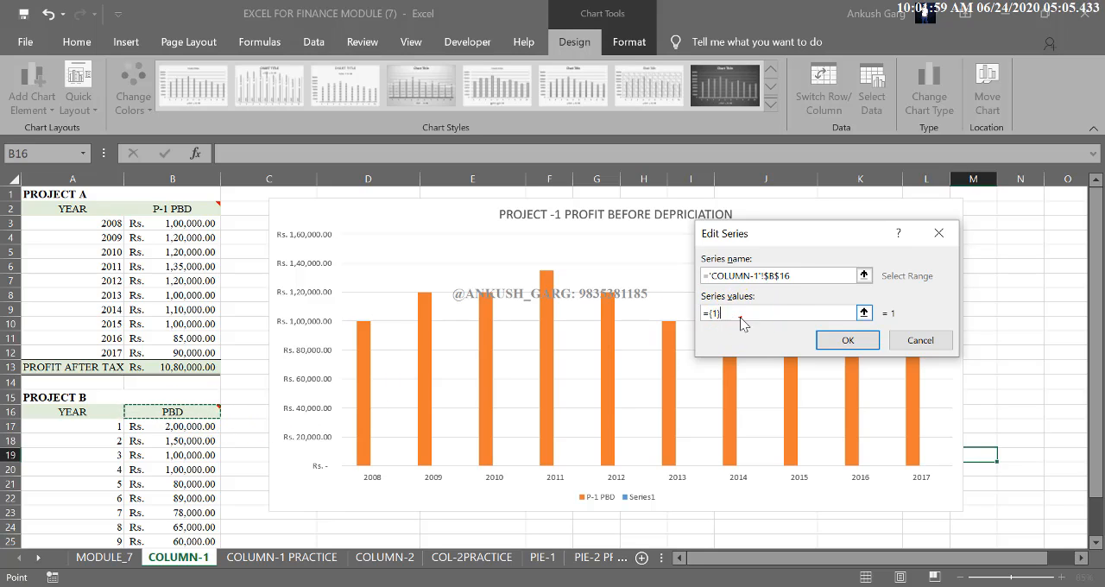
click(701, 315)
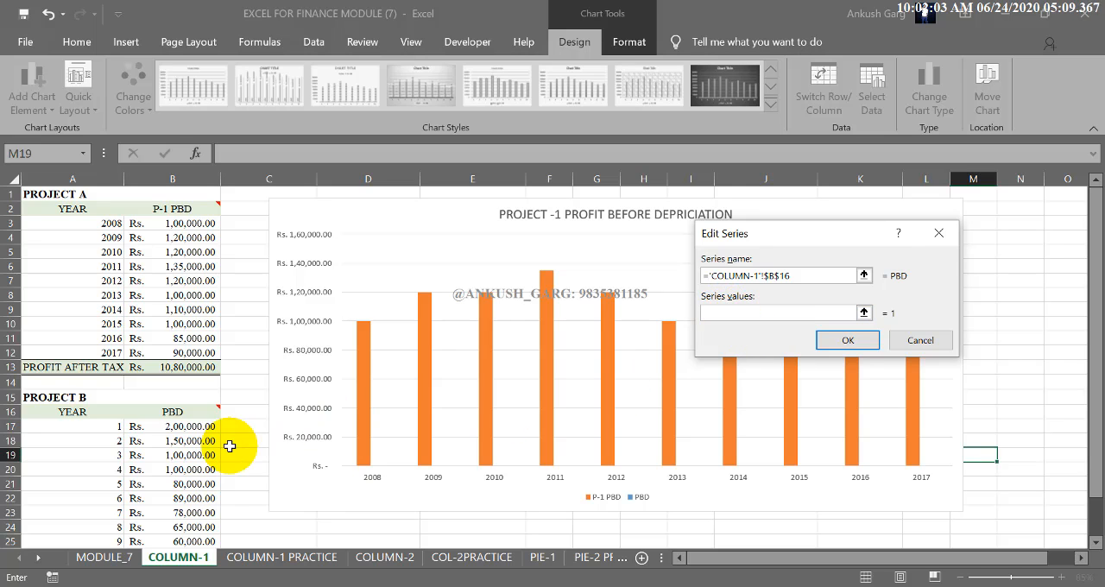
scroll(229, 445, down, 1)
drag(201, 382, 186, 509)
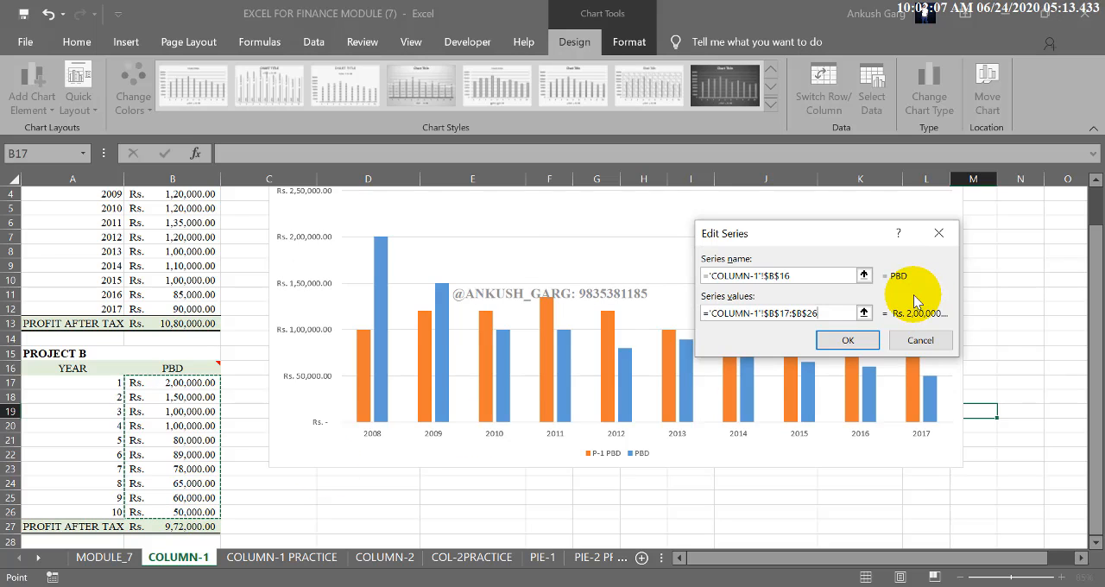
click(858, 340)
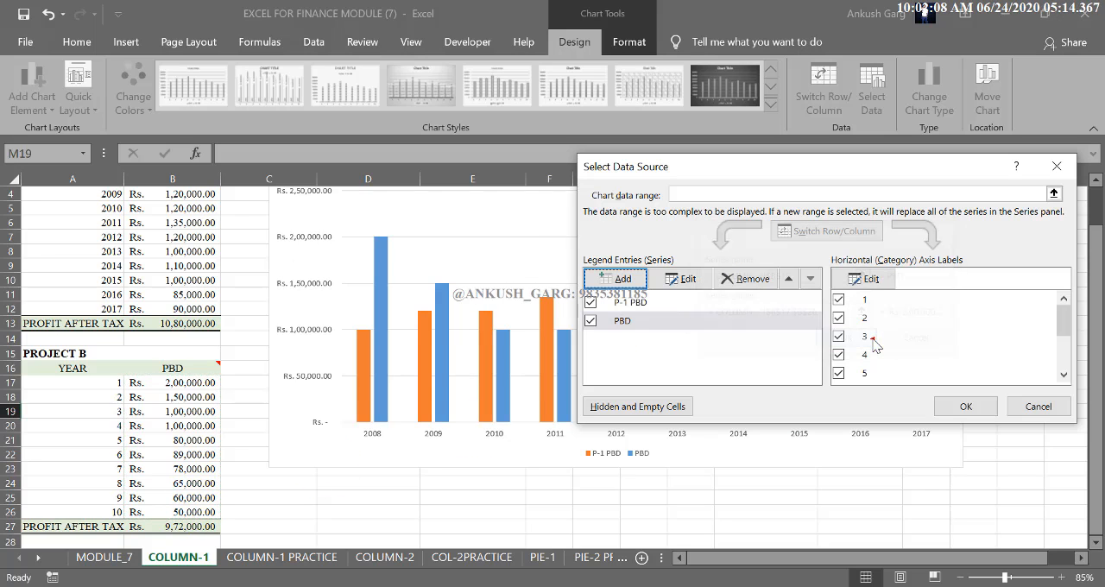
click(966, 407)
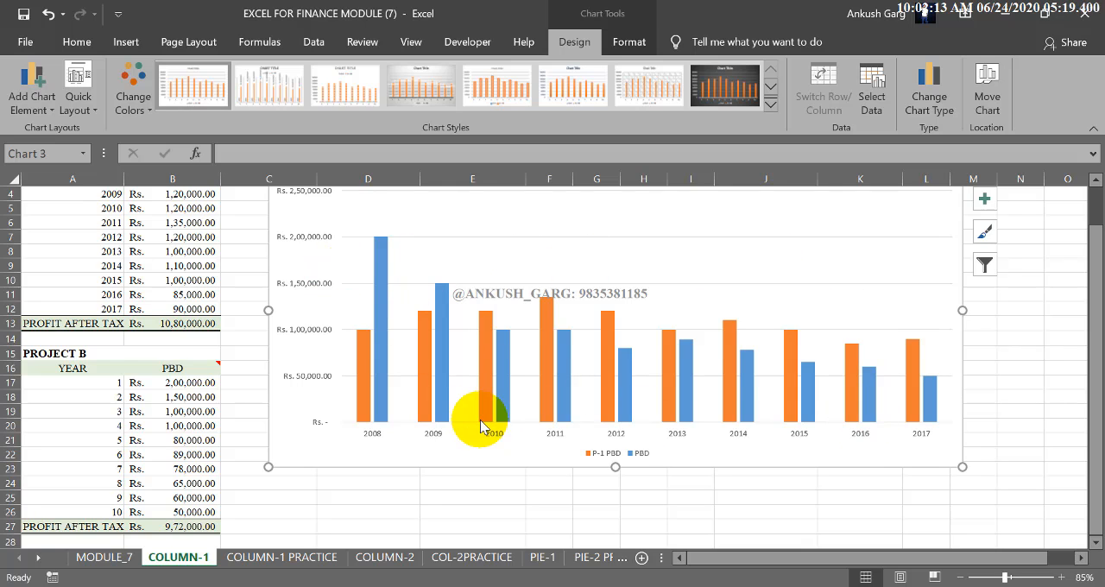
Step: Change the chart title to "PROJECTS PROFIT BEFORE DEPRICIATION"
scroll(482, 427, up, 1)
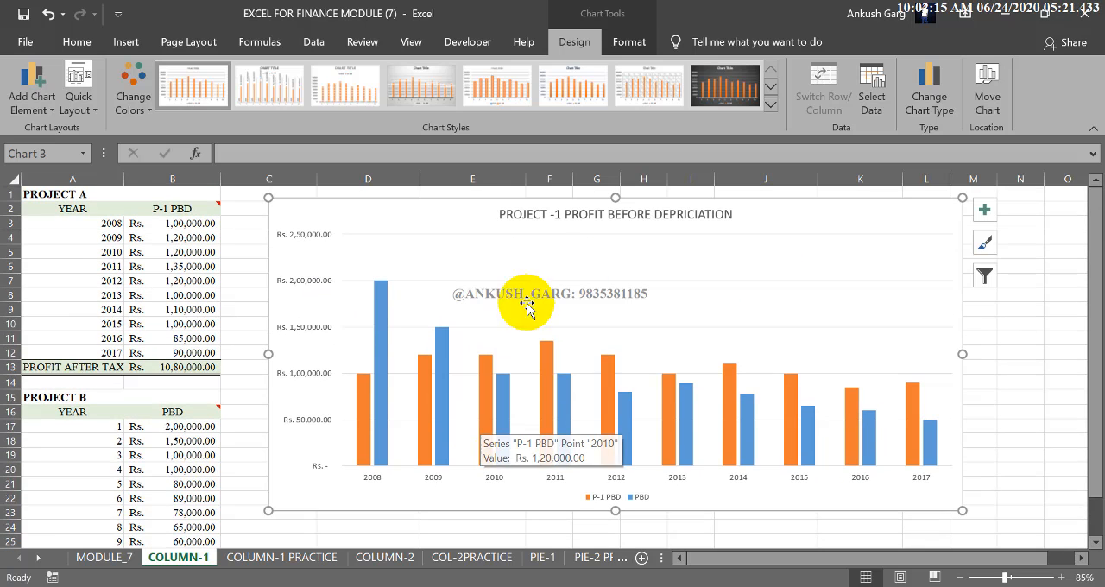
click(550, 216)
double_click(557, 215)
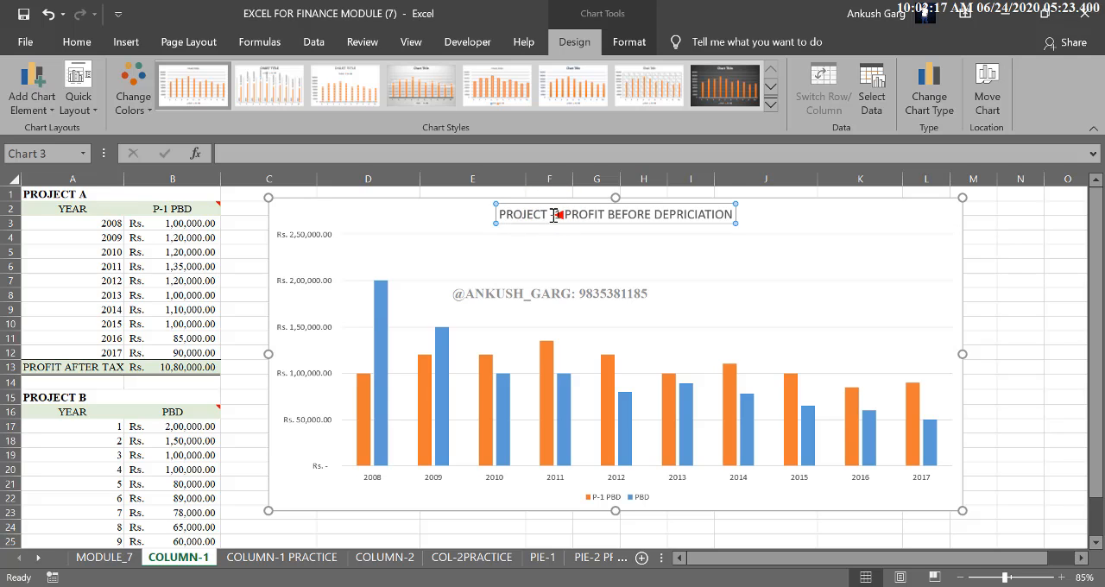
key(Delete)
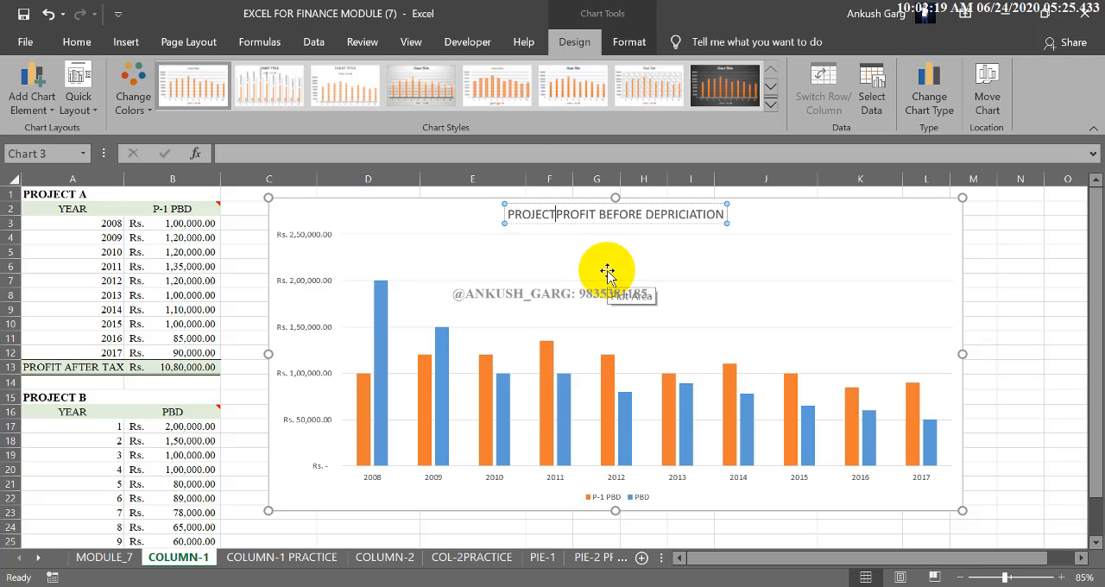
text(S)
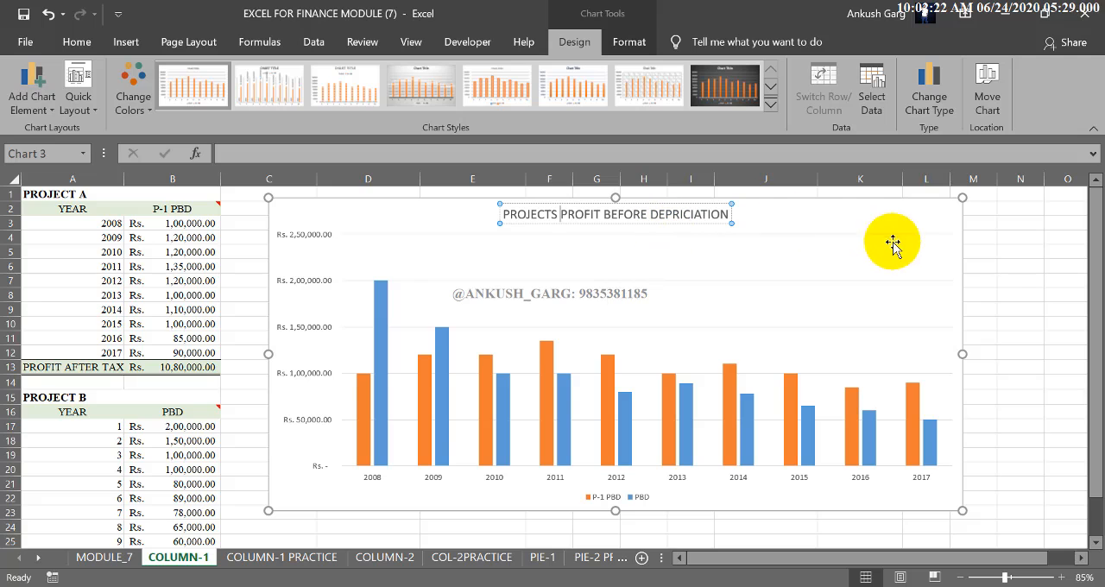
click(1000, 269)
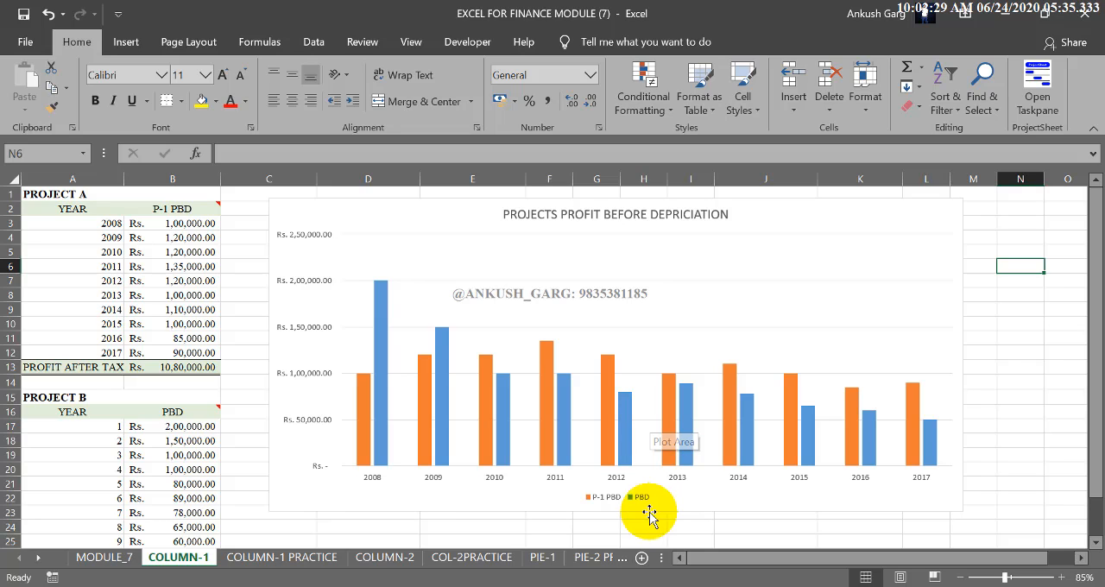
Step: Rename the Project B amount header in cell B16 as P2-PBD
double_click(162, 410)
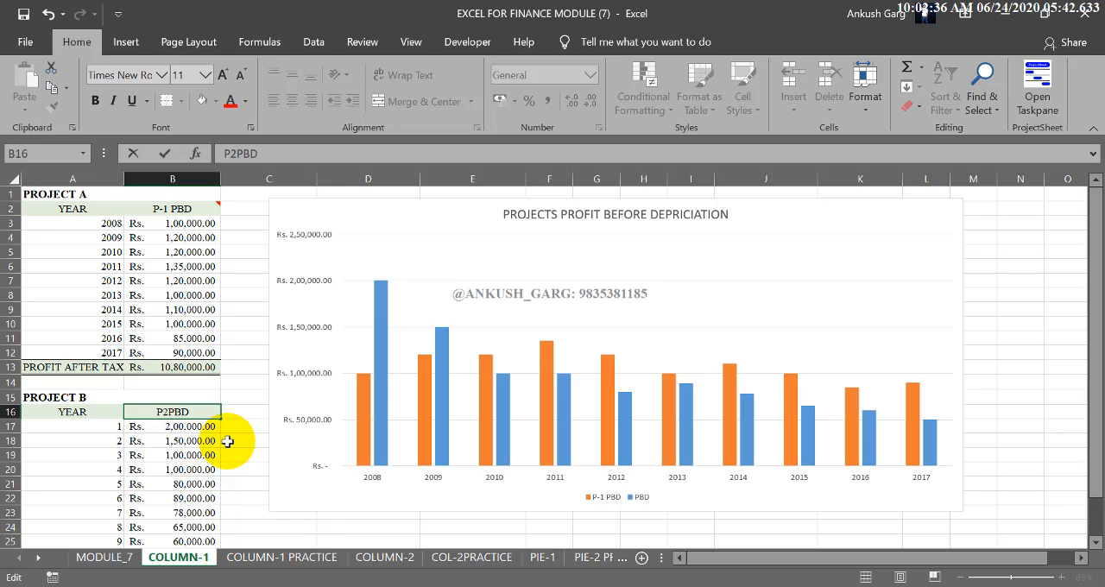
key(Return)
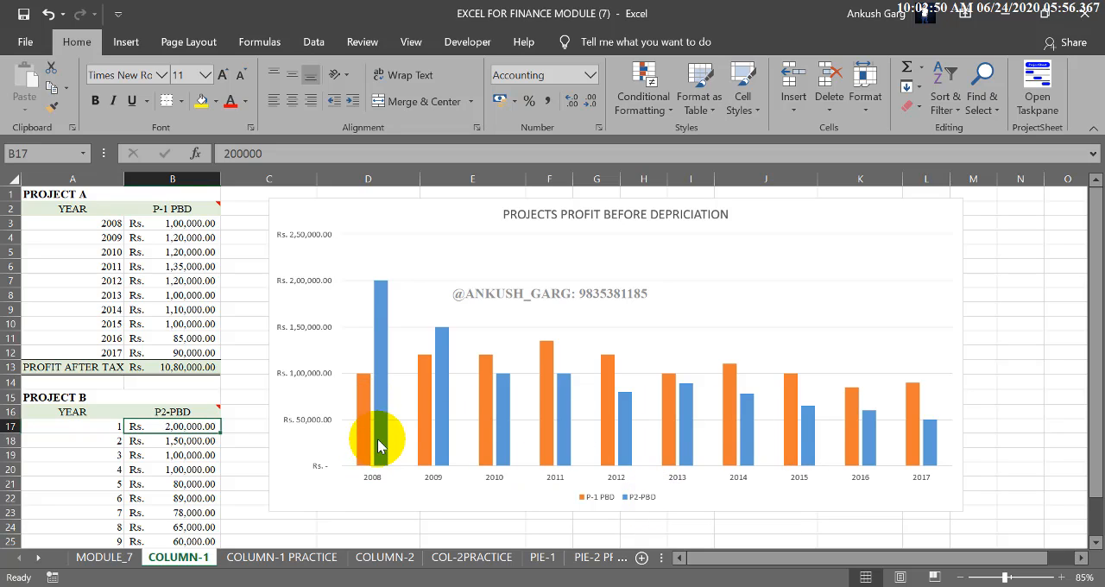
Step: Recolor the chart's two profit series with the monochromatic grey palette that mixes dark and light greys
mouse_move(384, 434)
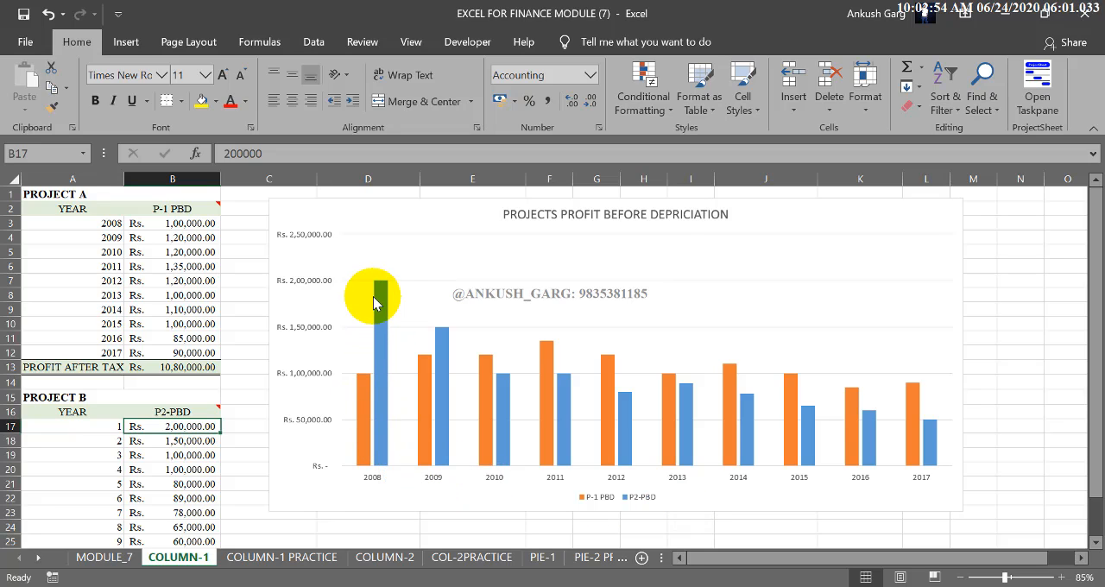
mouse_move(375, 296)
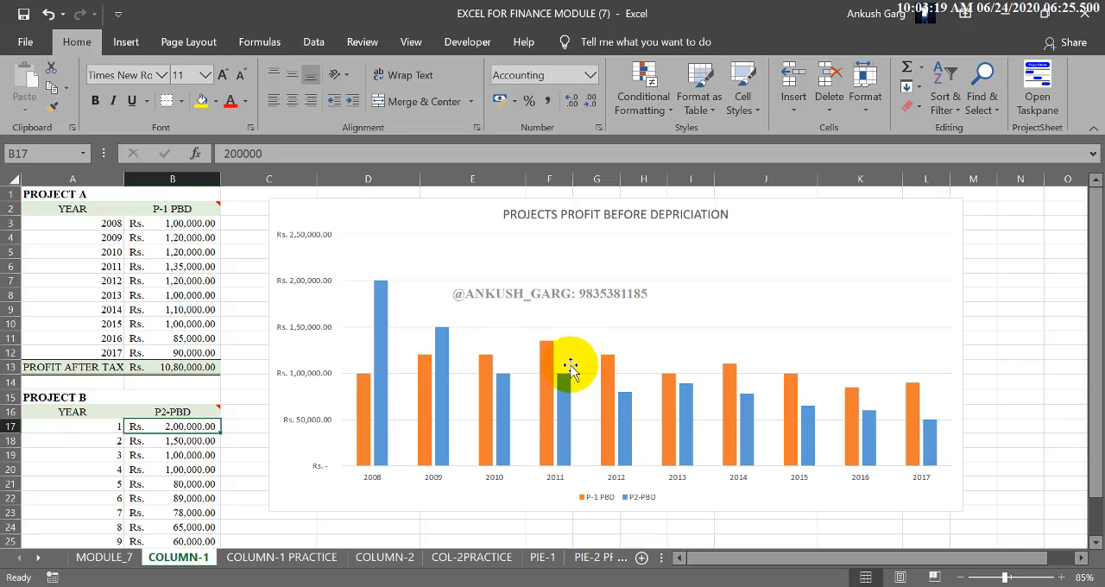
click(388, 299)
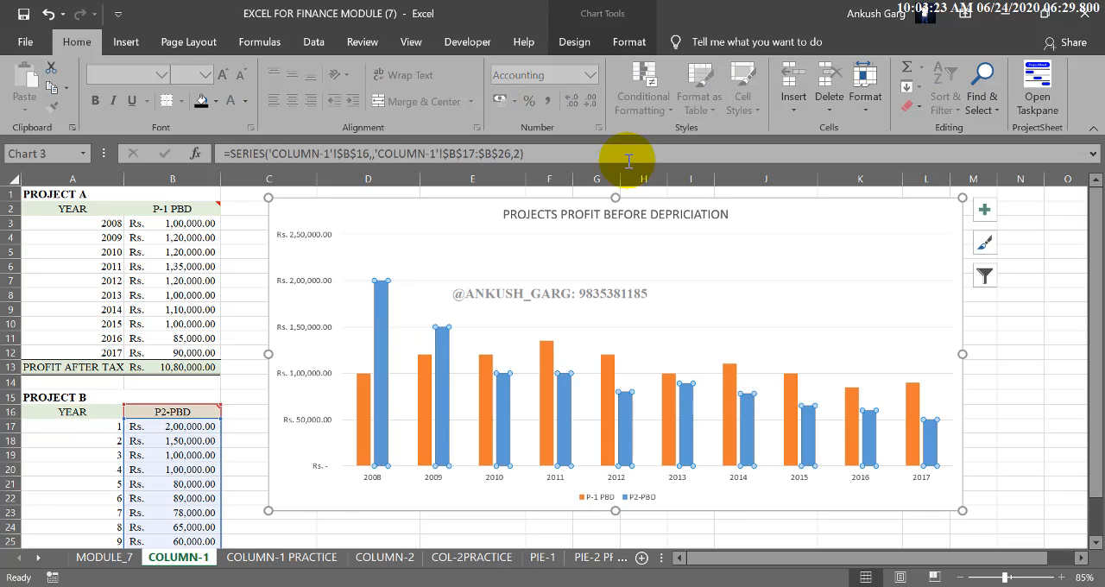
click(573, 42)
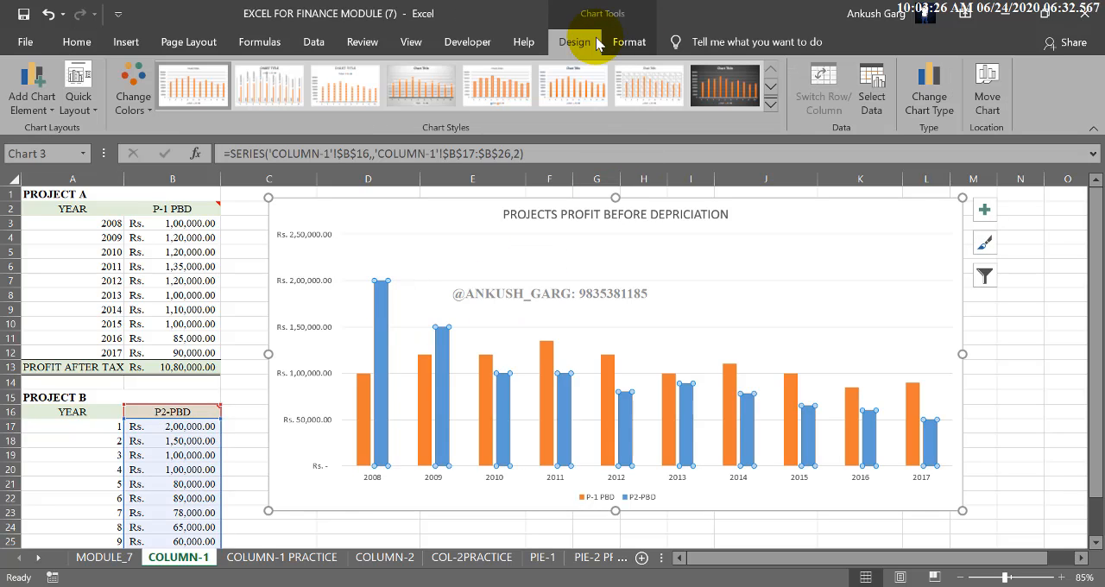
click(365, 407)
click(380, 351)
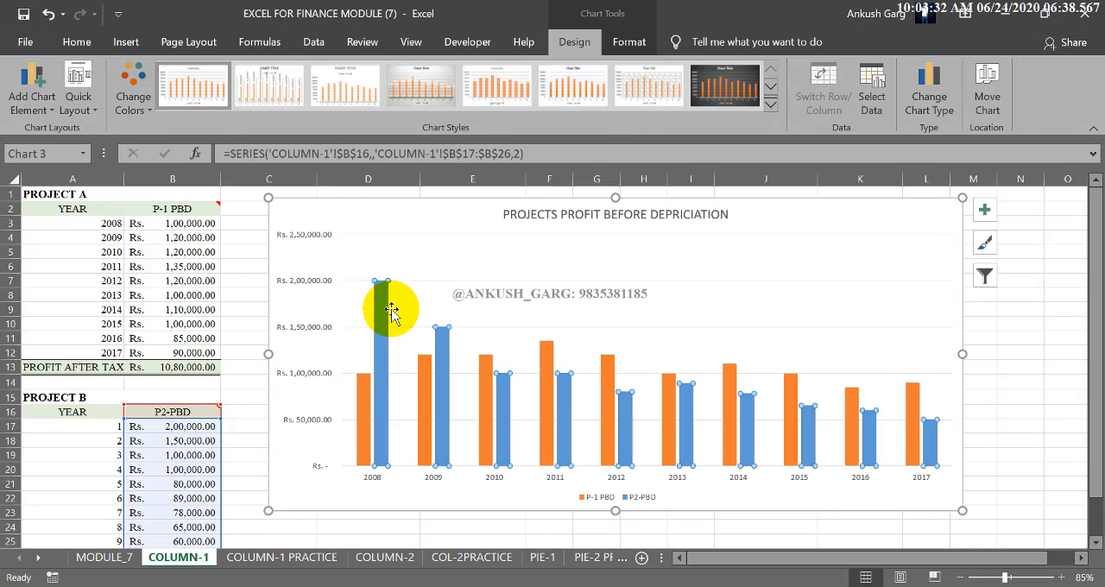
click(131, 97)
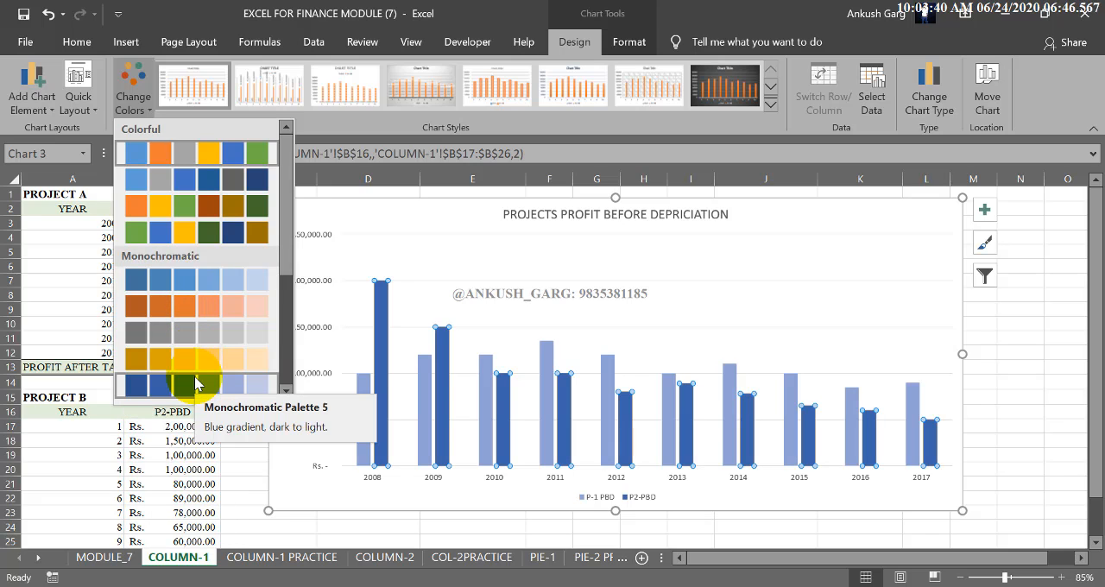
scroll(196, 383, down, 3)
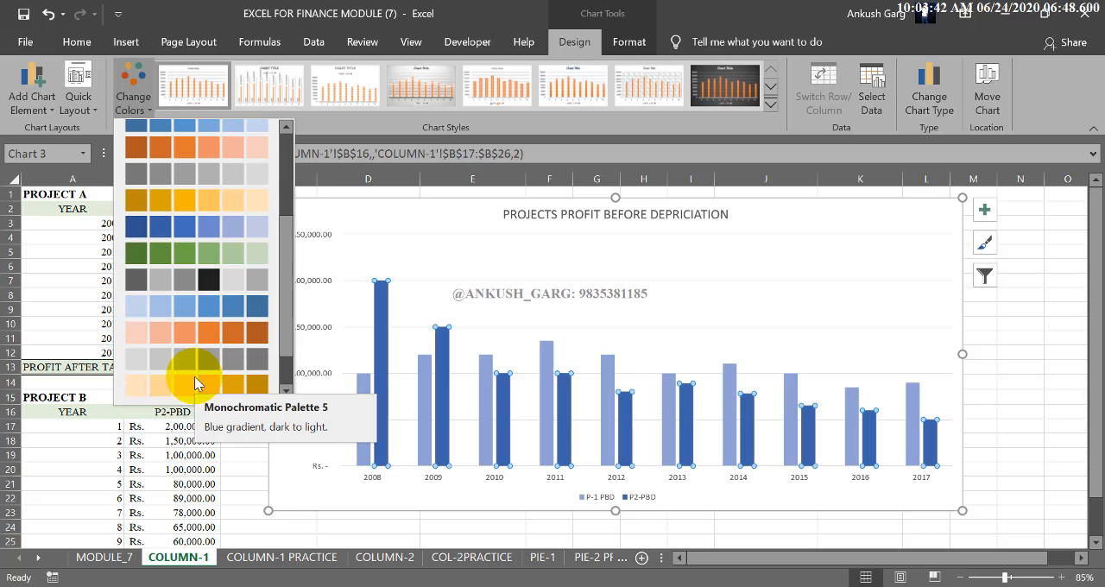
click(222, 281)
click(415, 543)
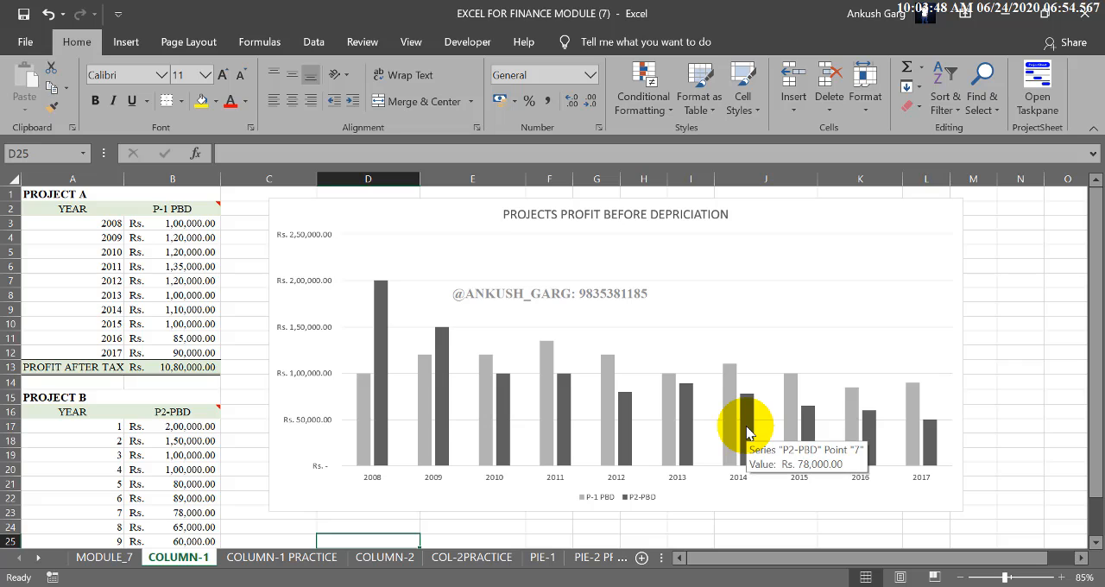
Step: Fill the P-1 PBD columns with a light green theme color
click(364, 413)
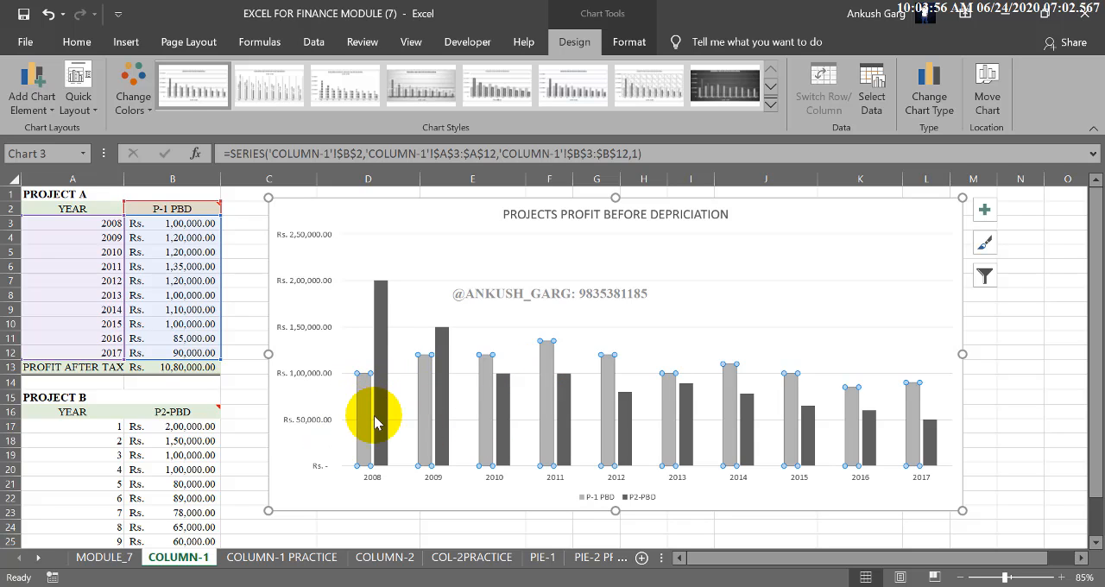
mouse_move(364, 409)
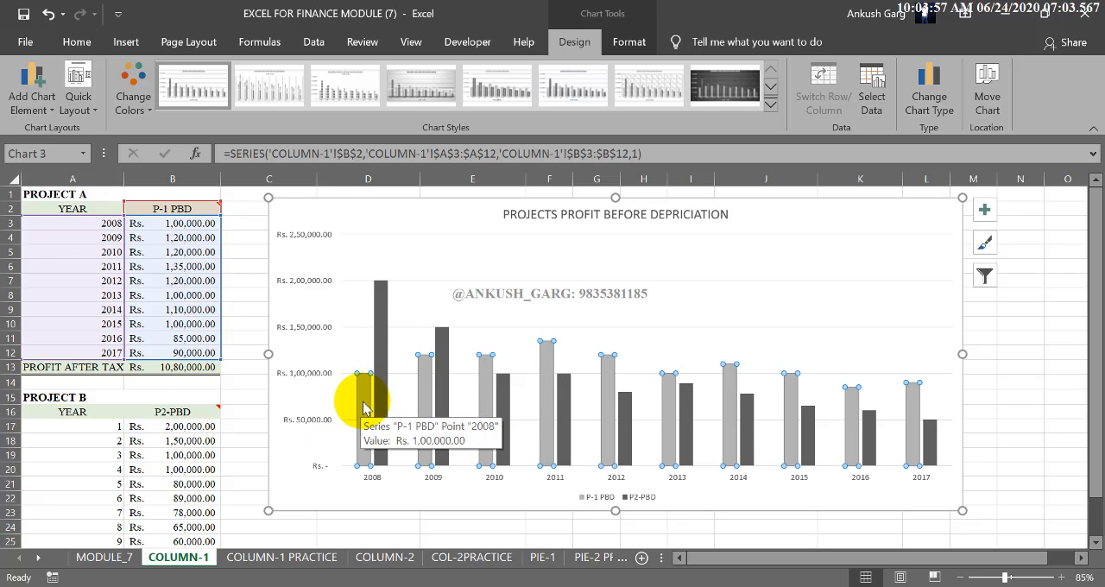
click(624, 44)
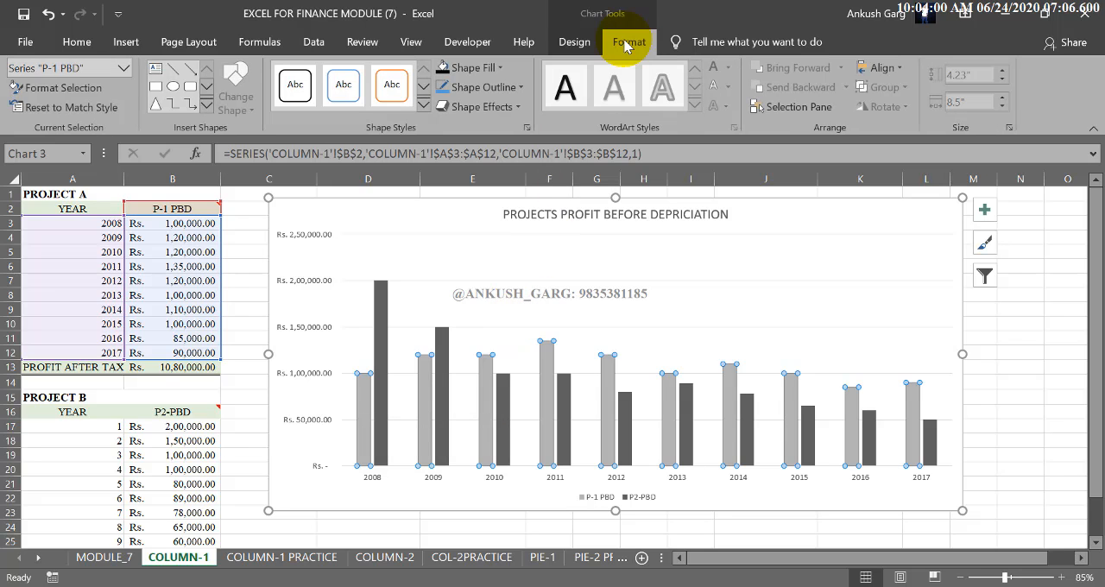
click(466, 68)
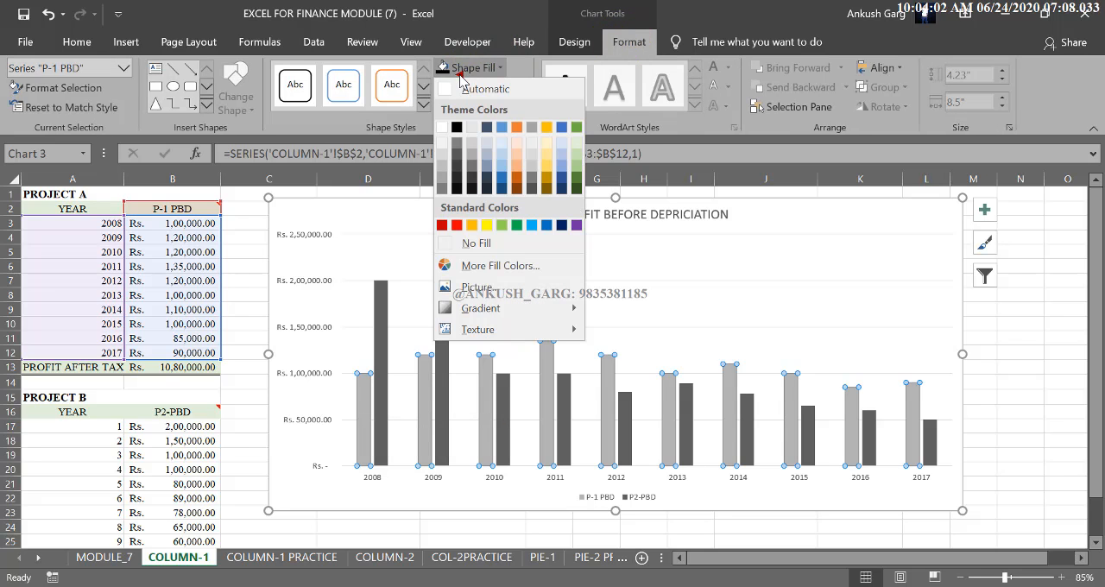
click(581, 173)
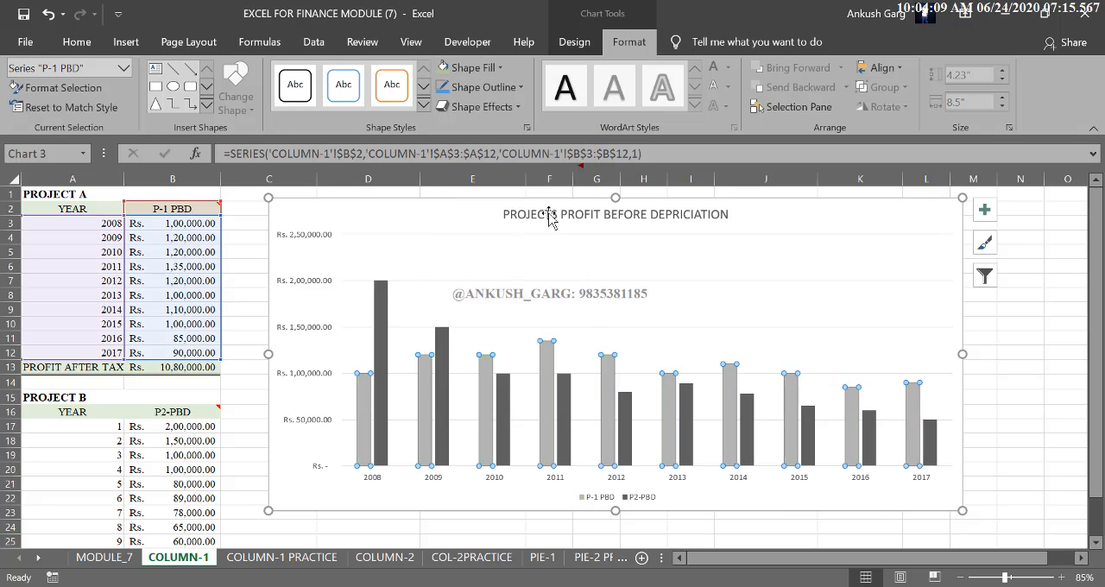
click(248, 210)
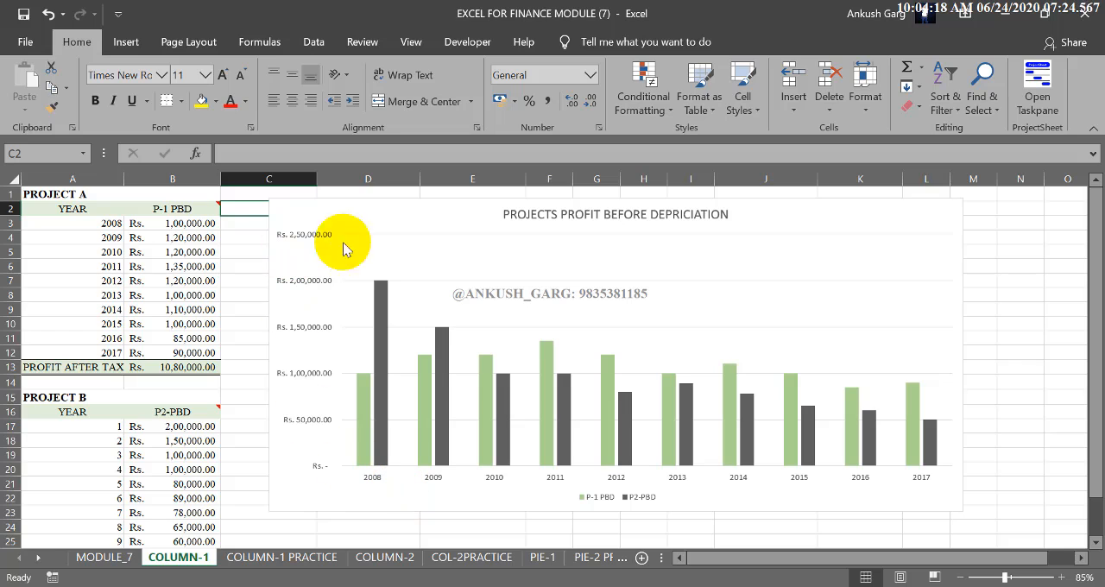
Step: Apply the chart style with fading gradient columns and a bold title, and set the chart's quick layout to Layout 4
click(878, 216)
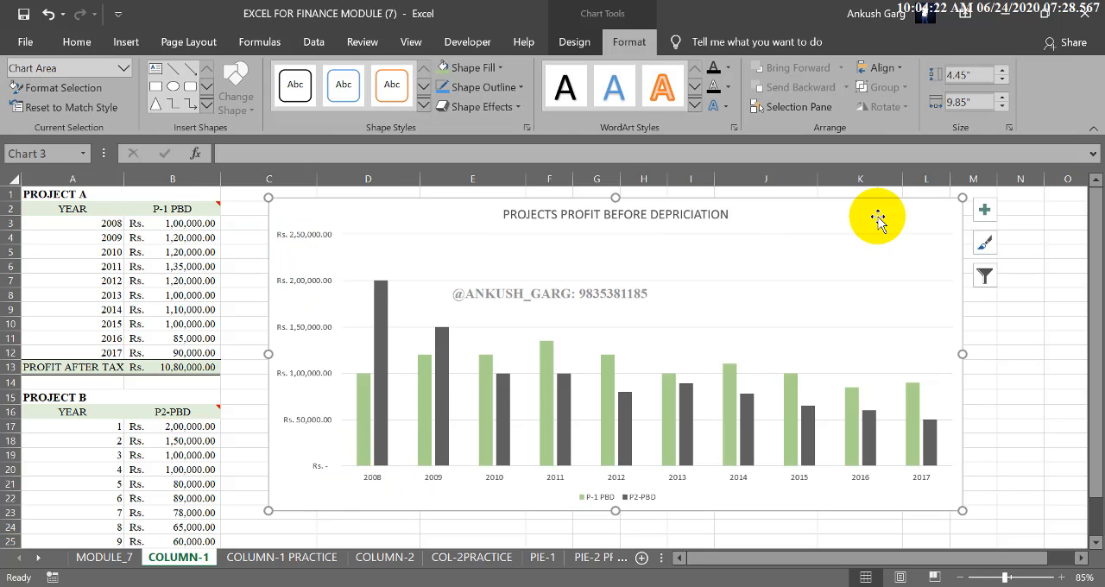
click(574, 41)
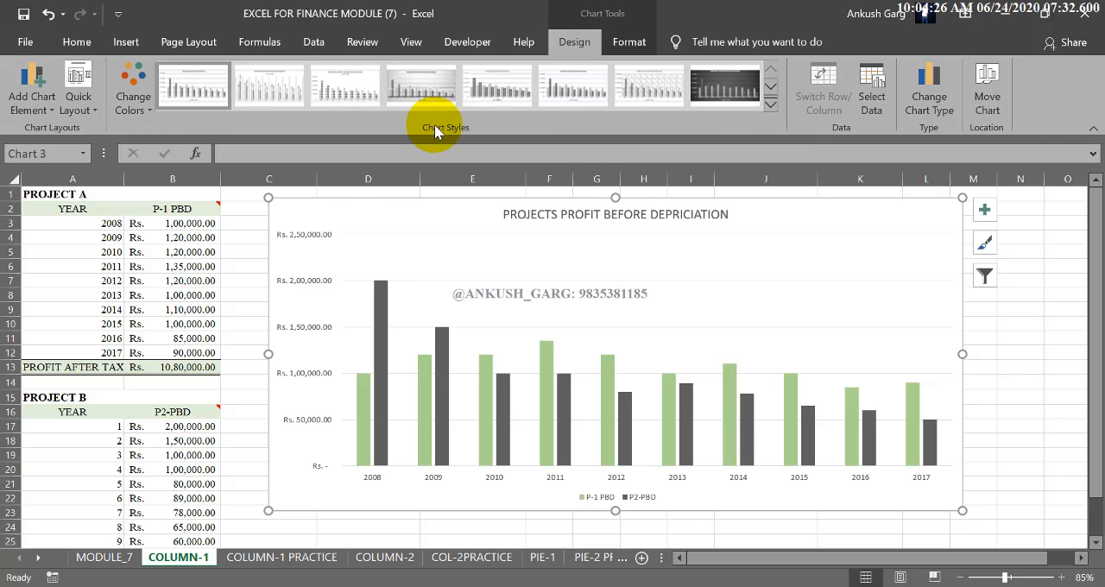
click(770, 105)
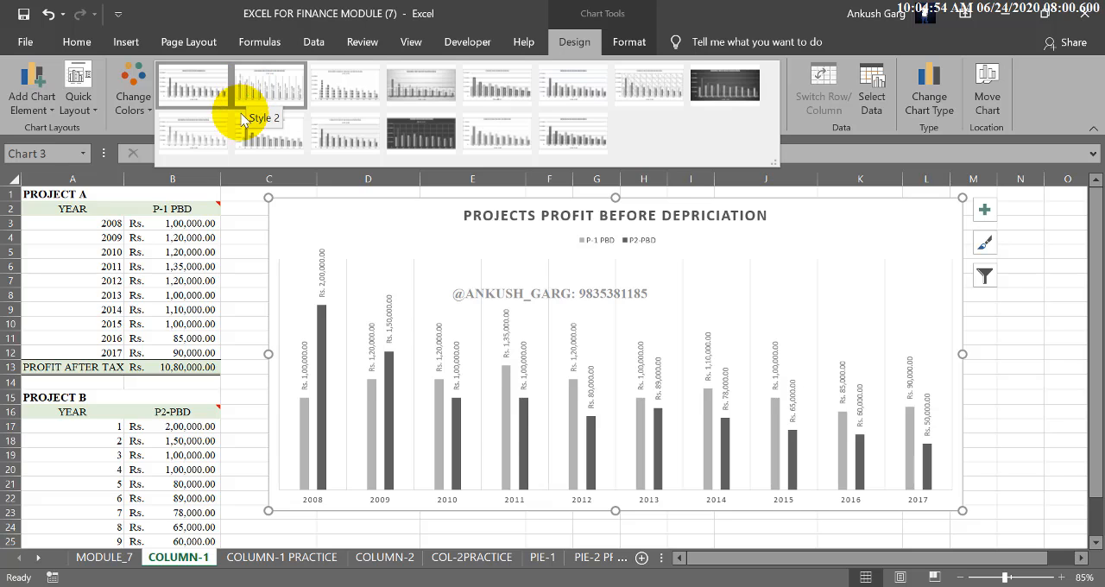
click(213, 135)
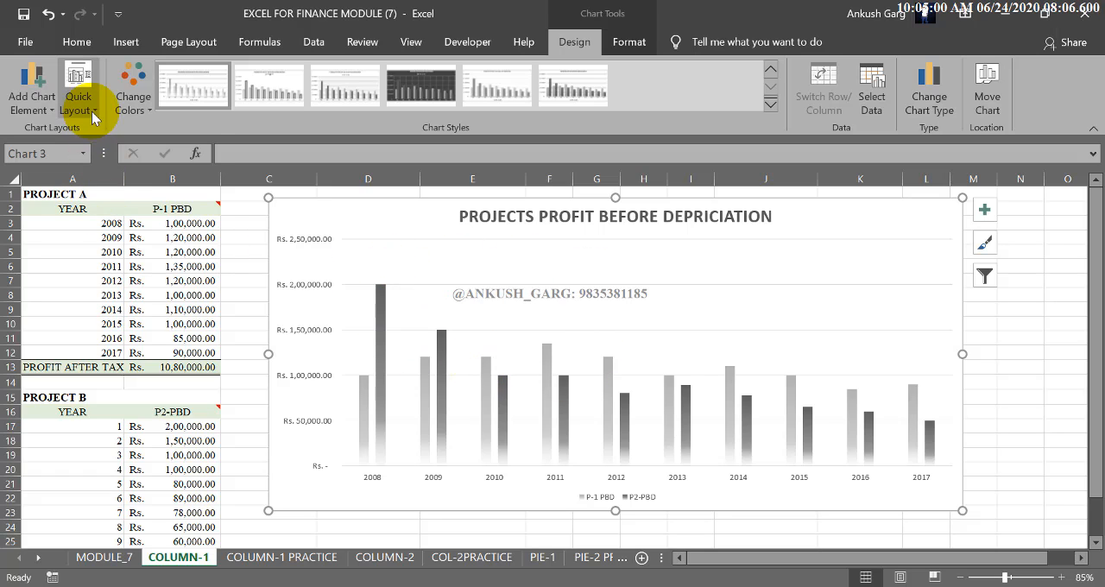
click(80, 86)
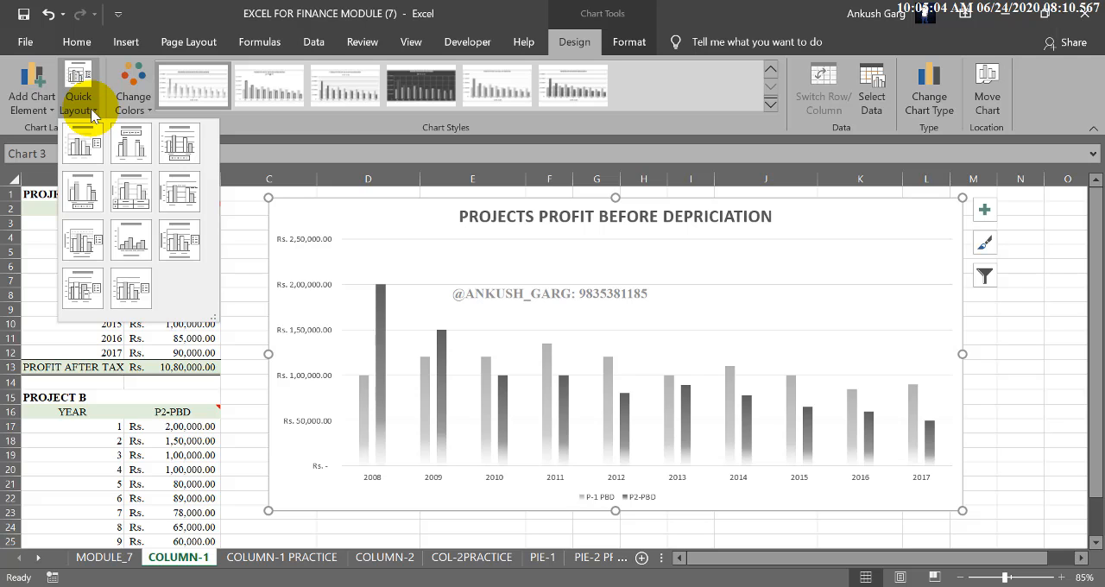
click(97, 197)
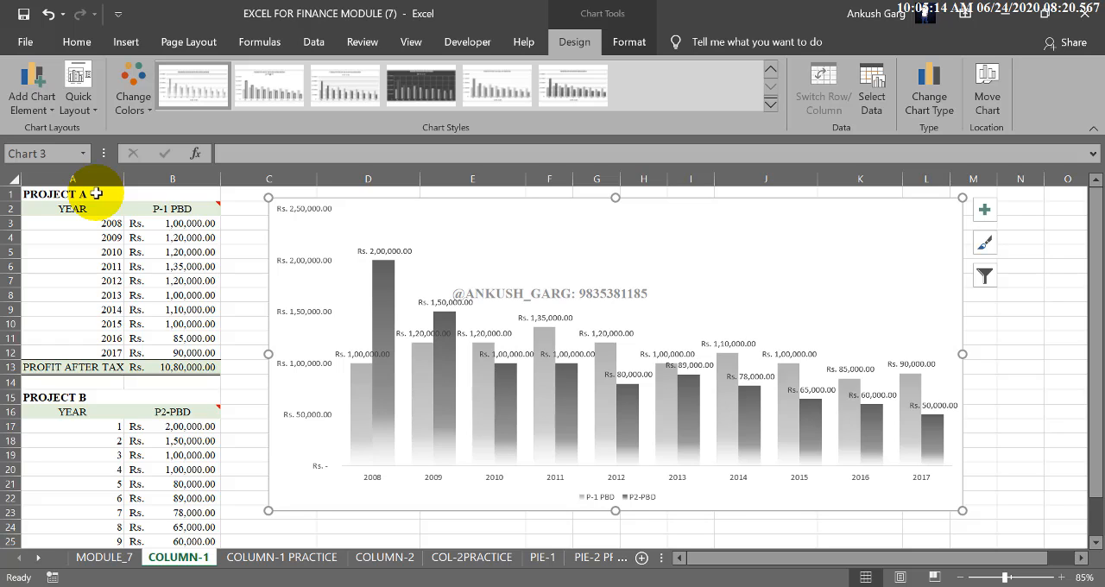
click(91, 89)
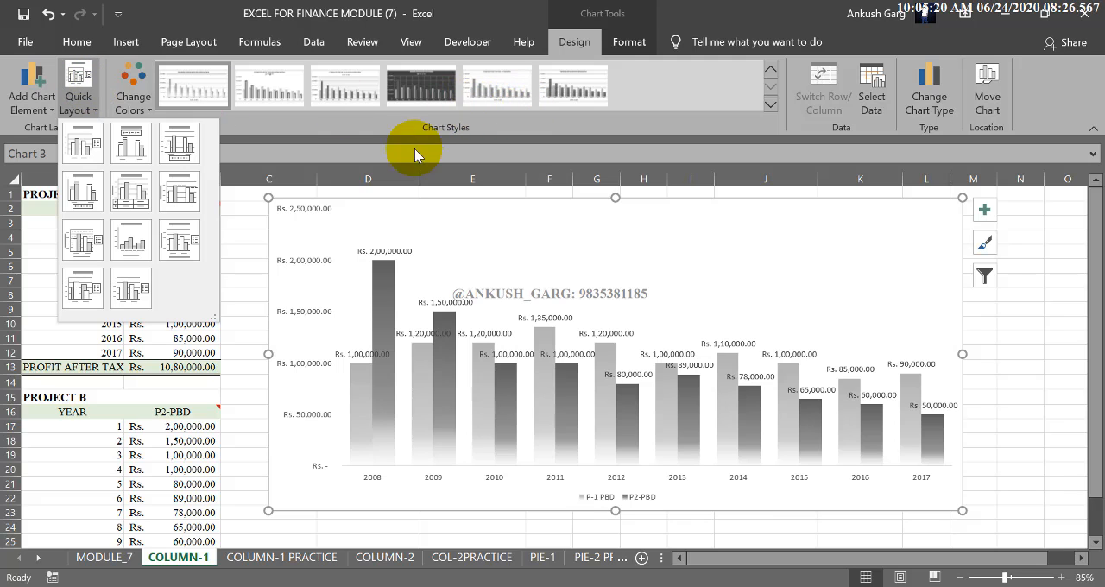
click(134, 88)
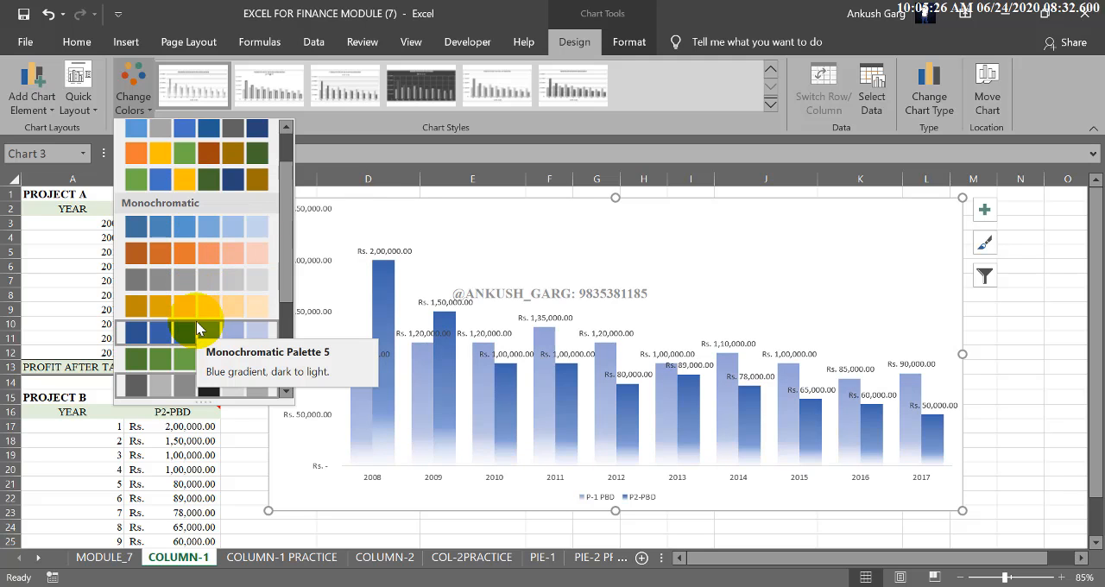
click(888, 130)
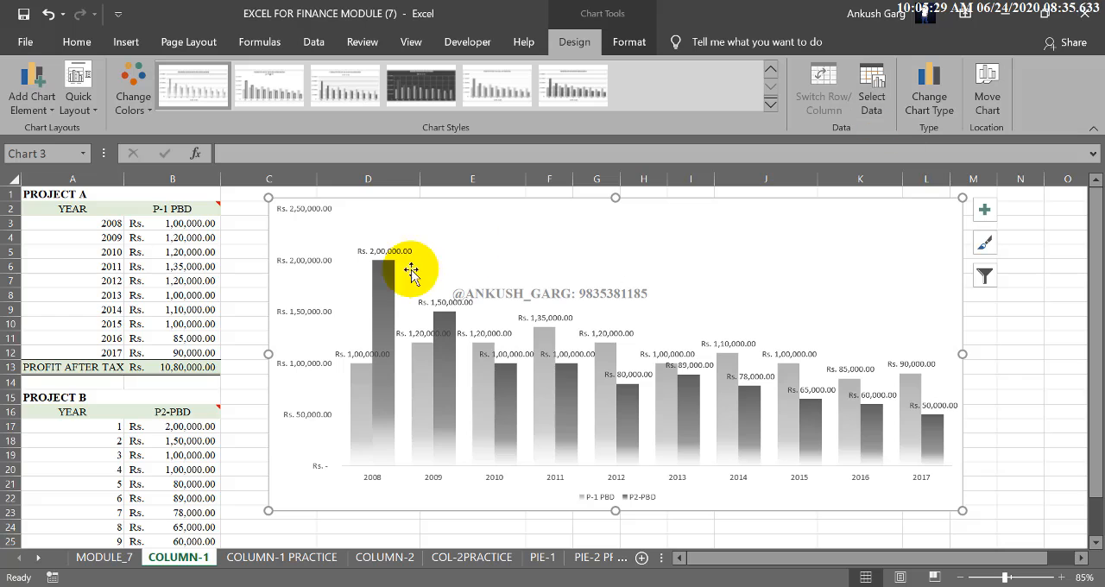
click(870, 99)
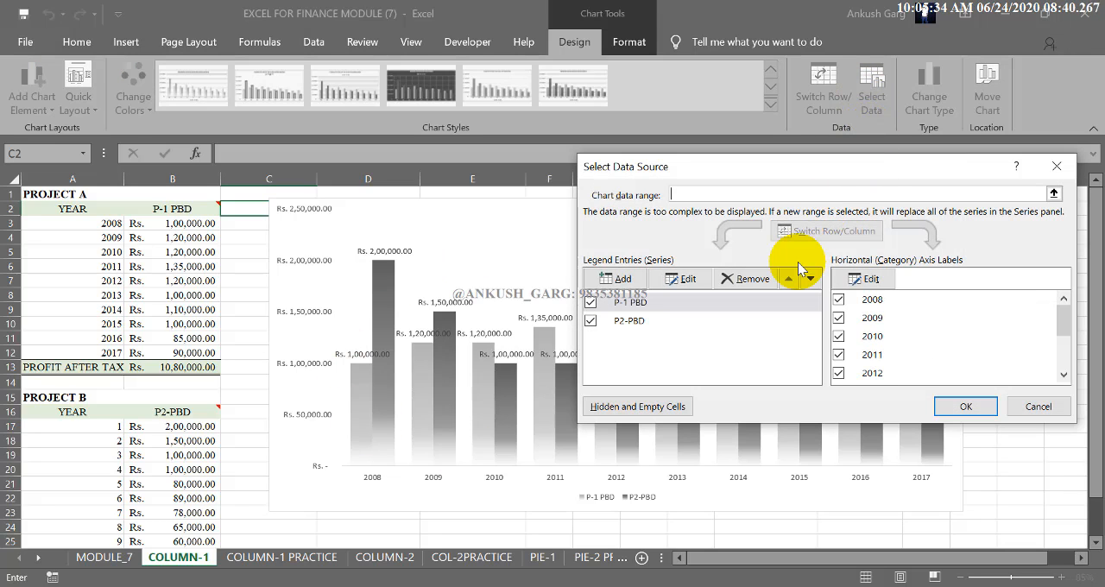
click(1036, 406)
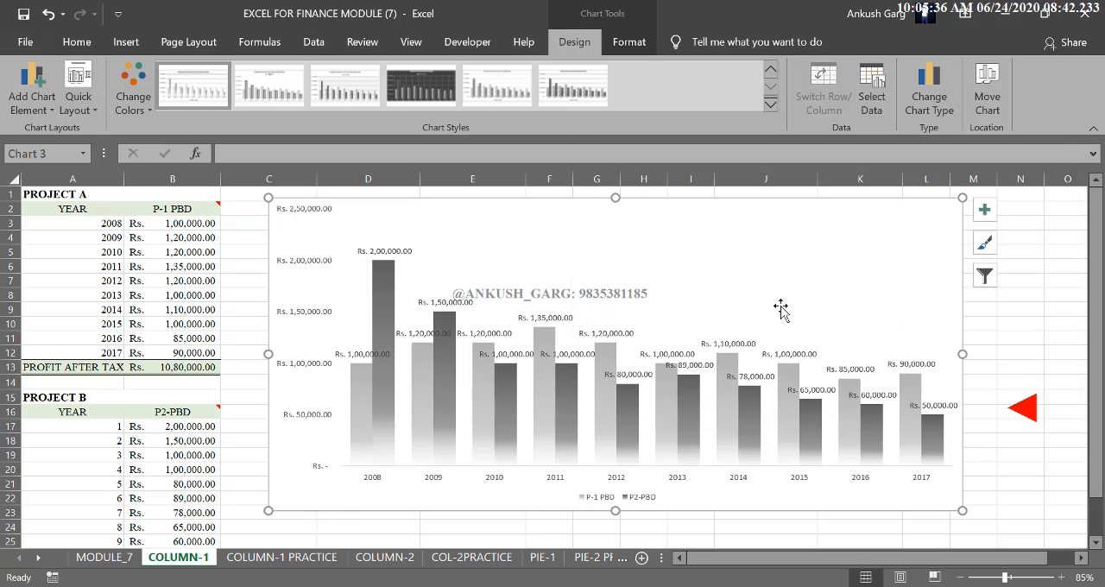
Step: Preview the stacked and 3-D column variants, and change the chart type to Line
click(937, 100)
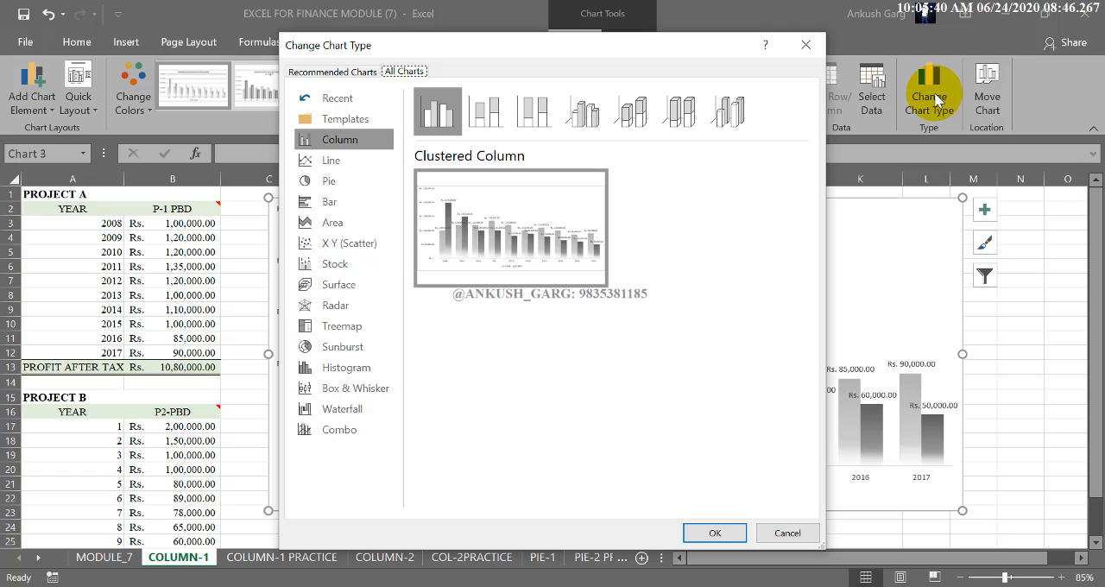
click(488, 111)
click(517, 117)
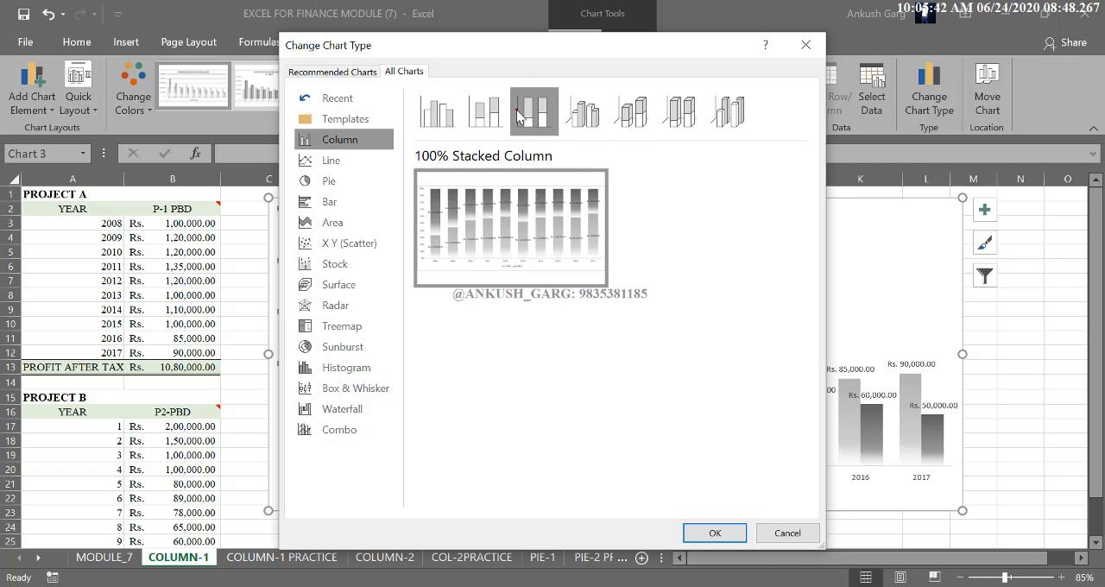
click(583, 115)
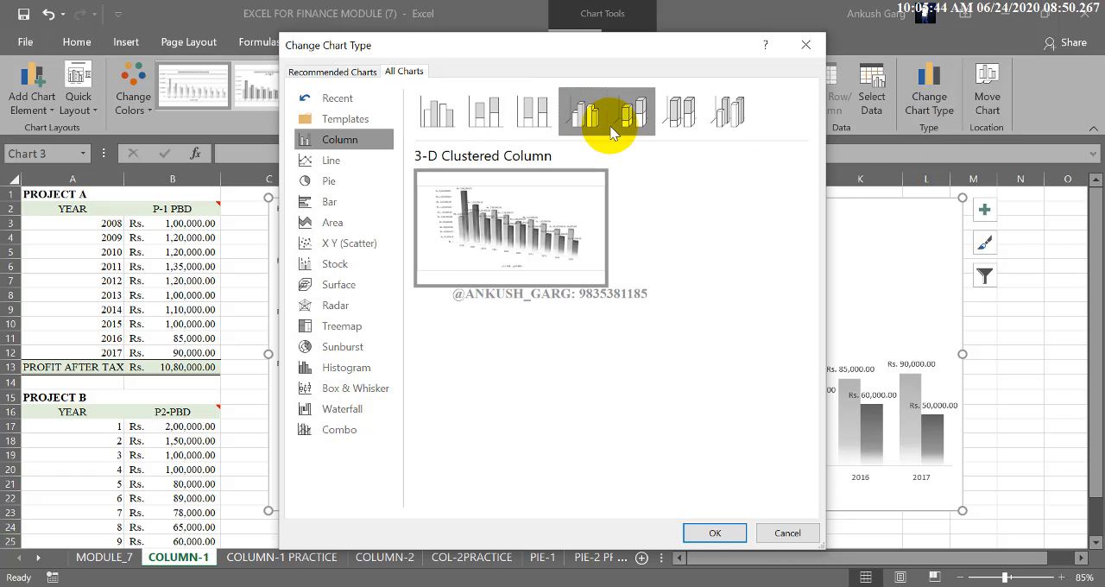
click(634, 125)
click(668, 125)
click(713, 126)
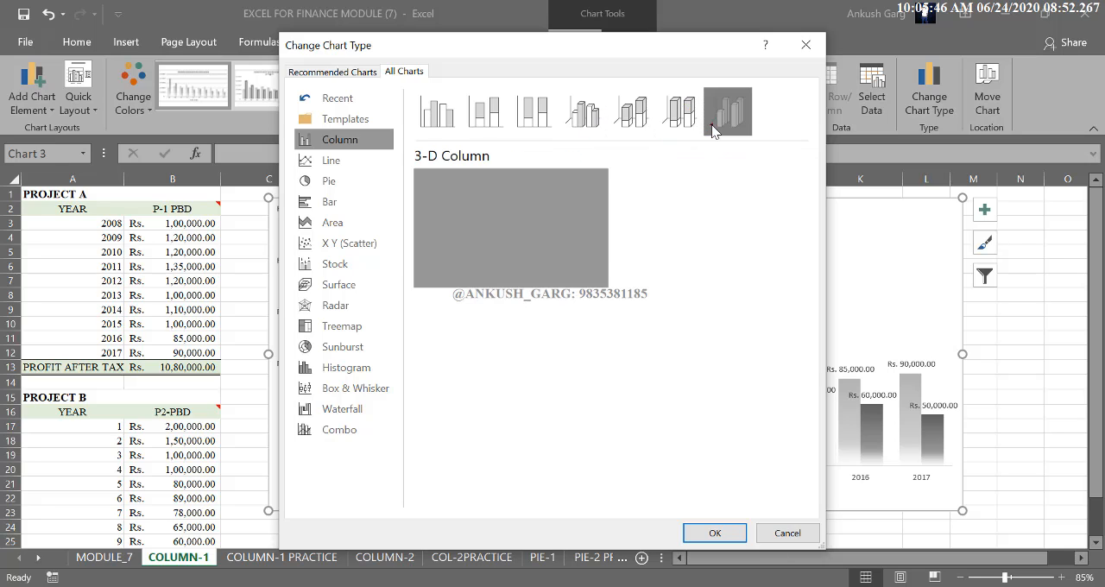
click(361, 162)
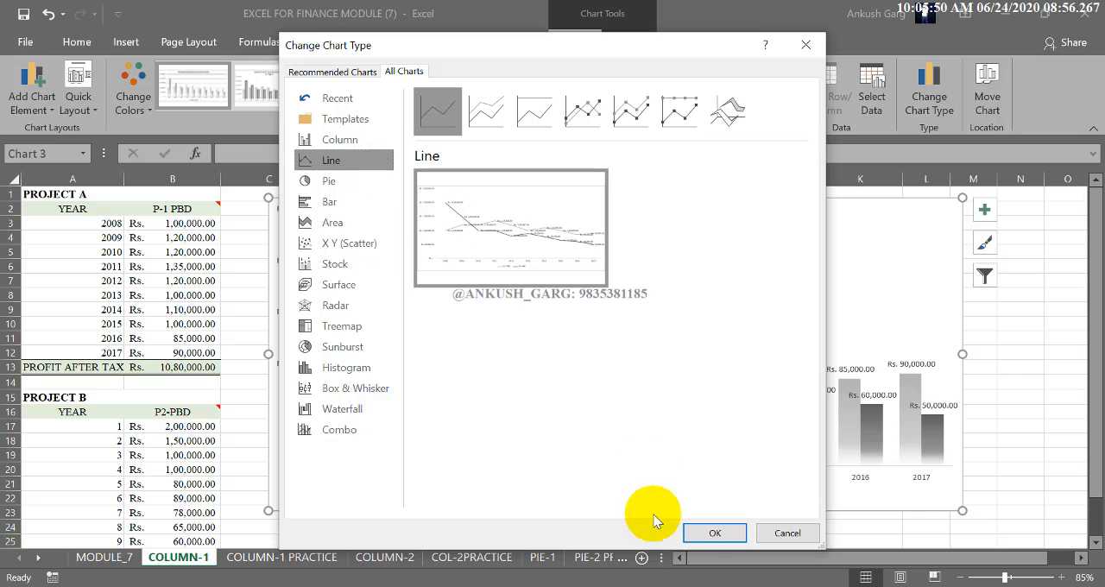
click(712, 532)
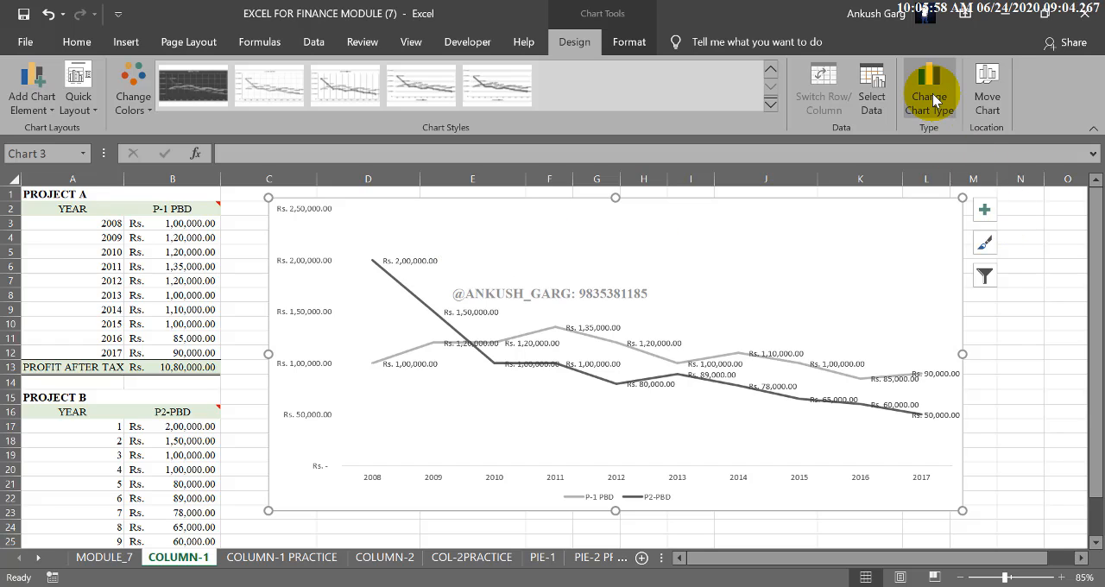
Step: Delete the project profit chart from the COLUMN-1 sheet
click(642, 45)
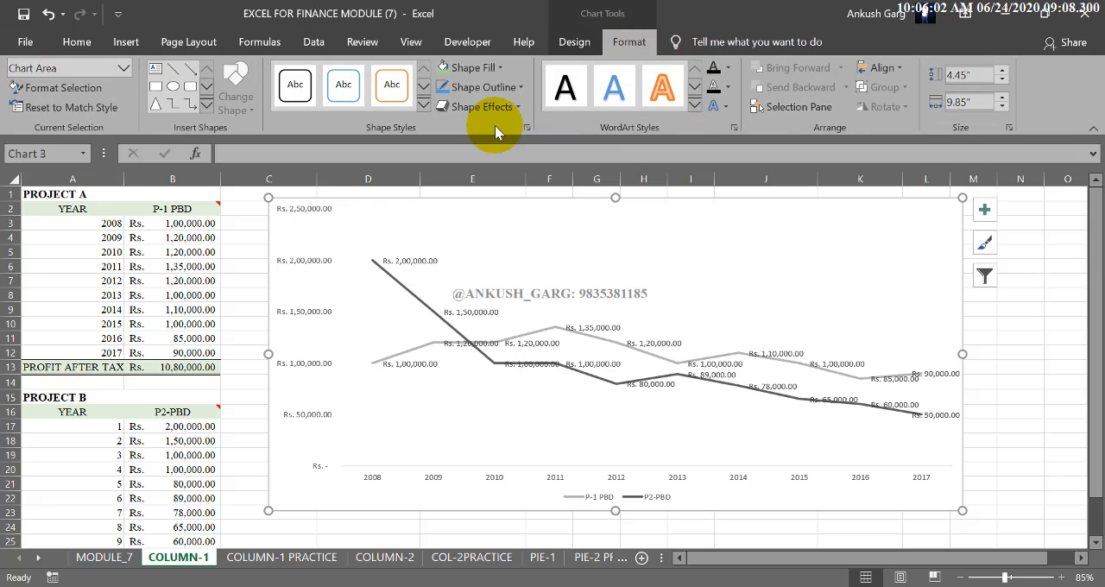
click(500, 70)
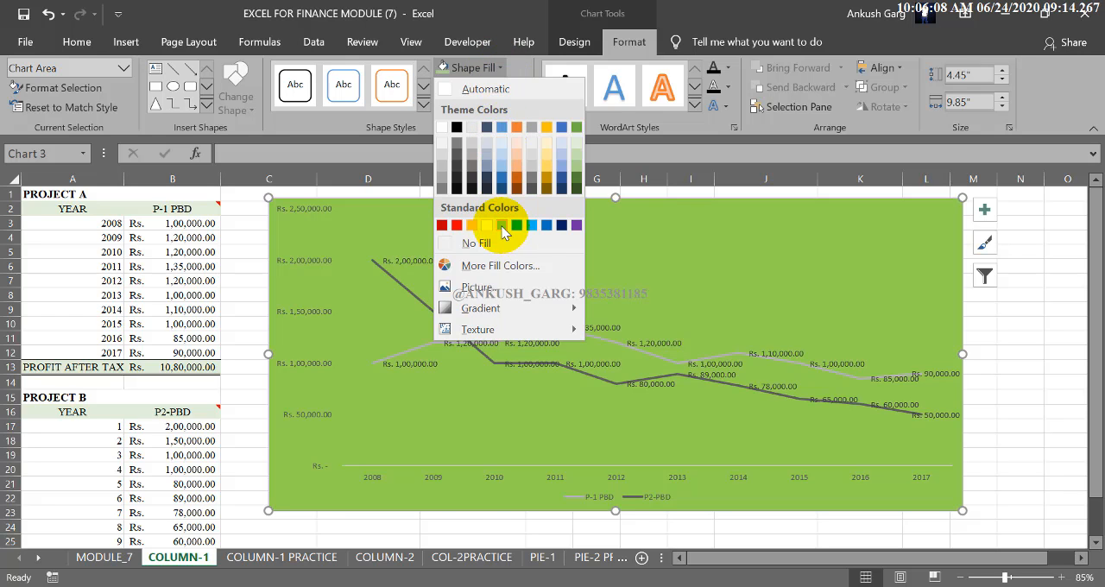
click(732, 201)
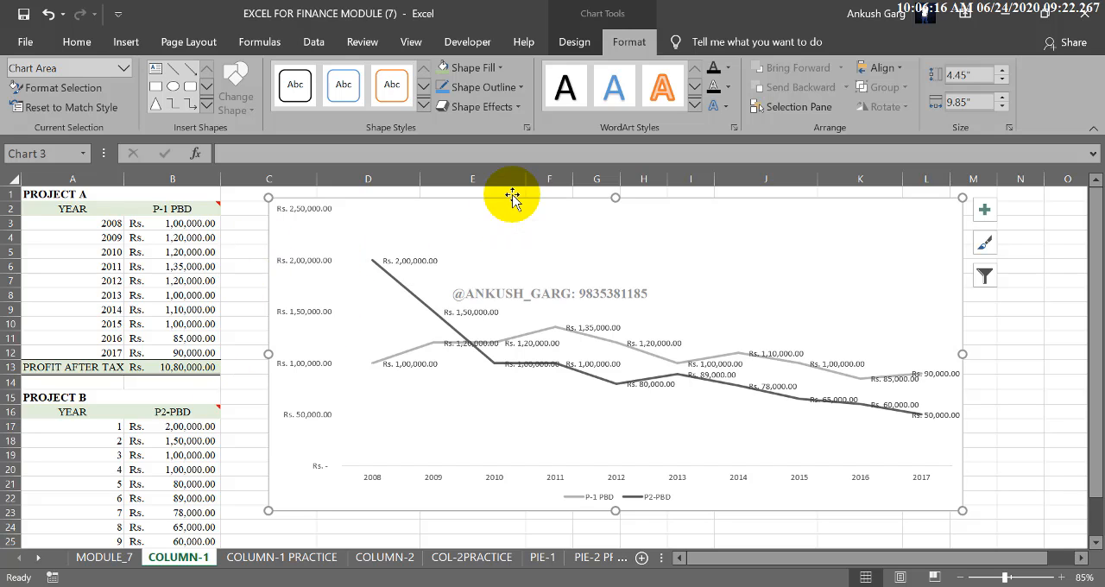
key(Delete)
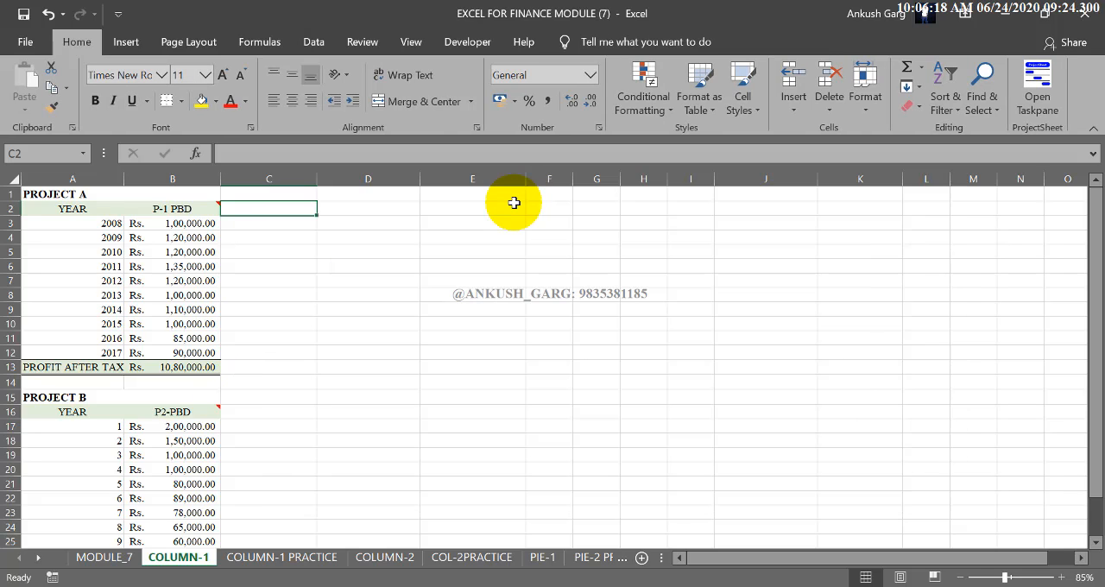
drag(177, 208, 195, 338)
drag(246, 210, 264, 355)
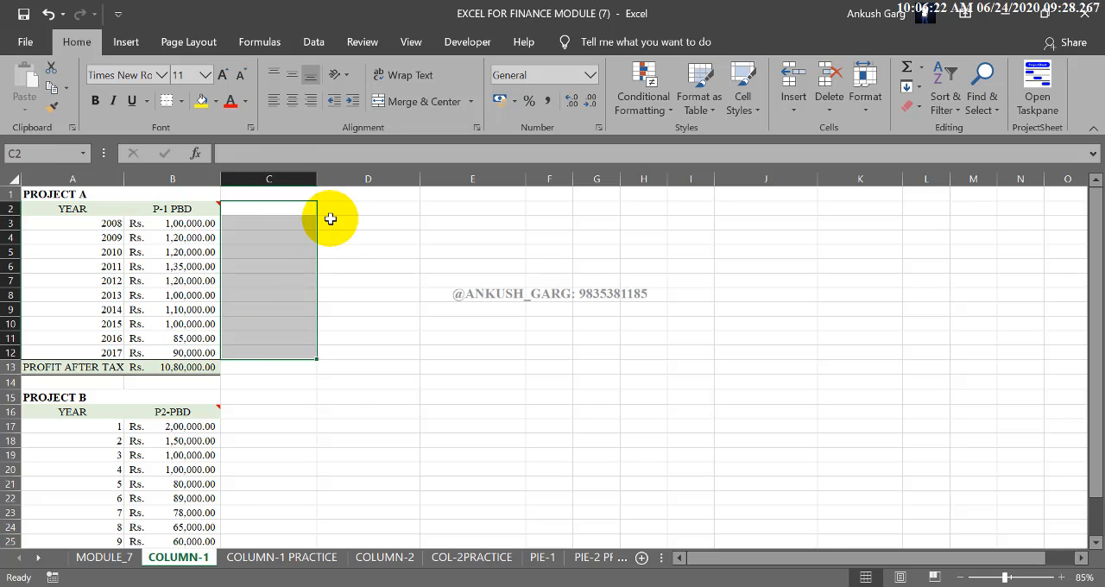
drag(333, 209, 350, 336)
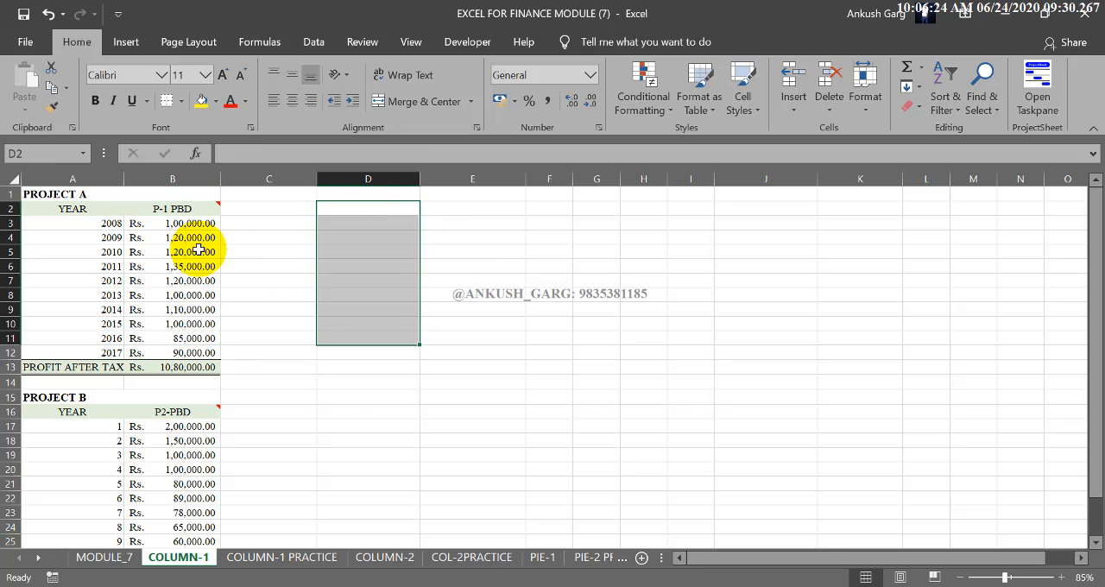
click(542, 253)
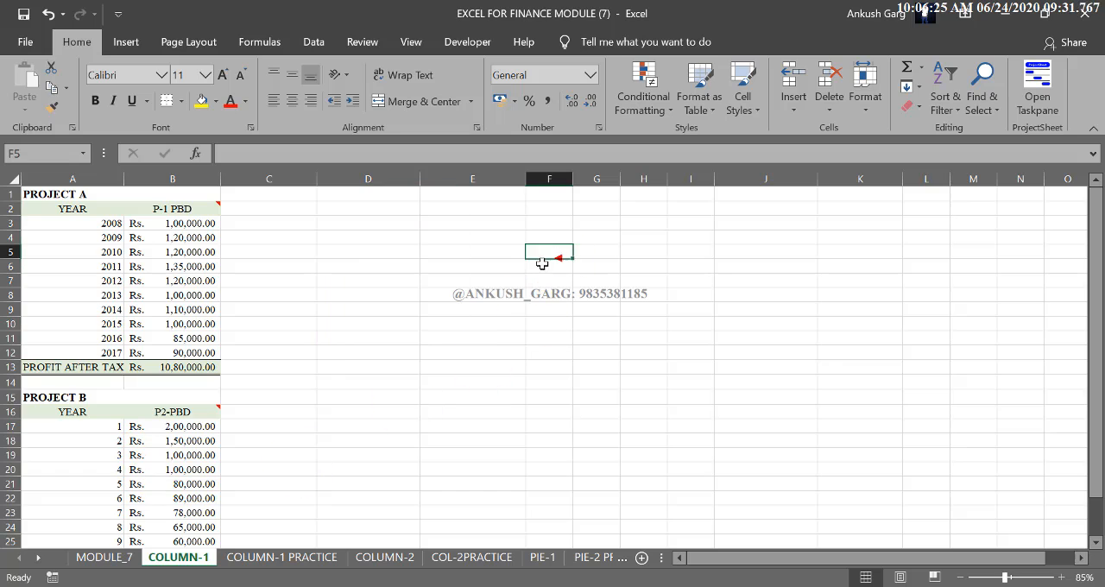
click(351, 225)
click(125, 43)
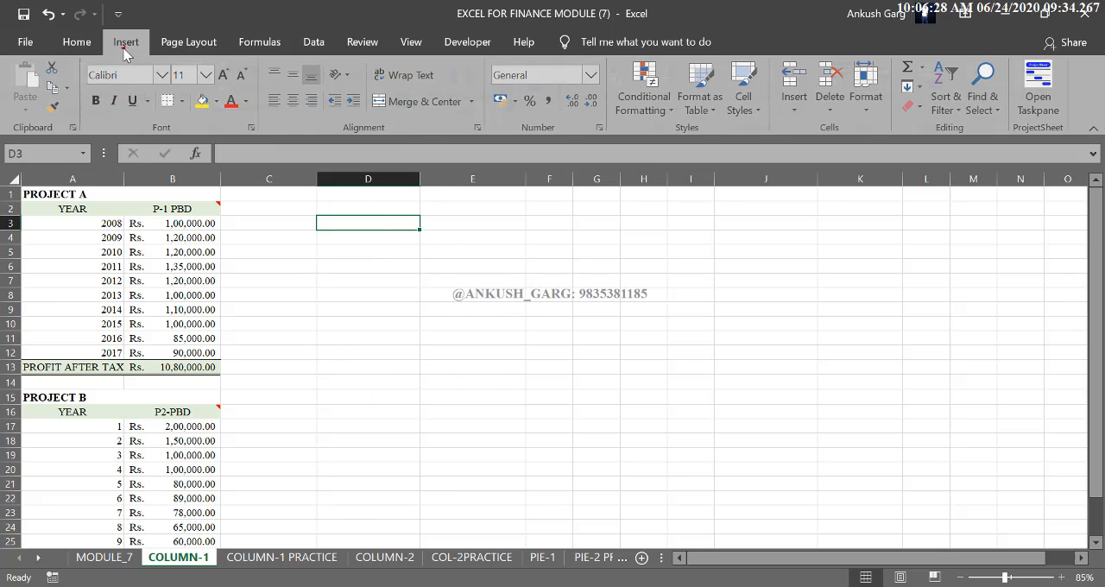
click(518, 69)
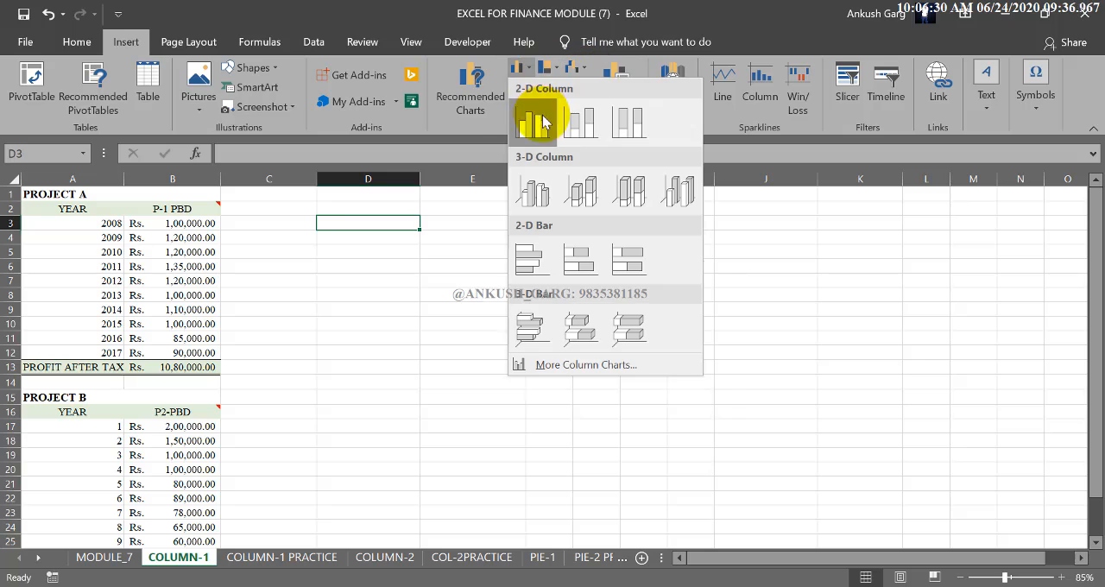
click(572, 115)
drag(553, 294, 505, 240)
drag(683, 417, 820, 455)
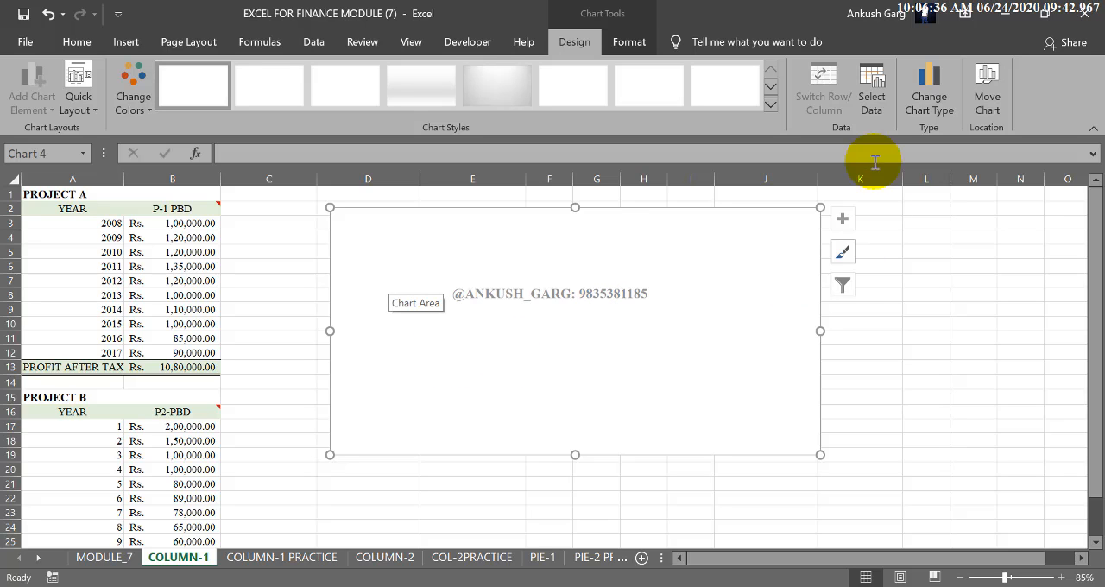
click(871, 101)
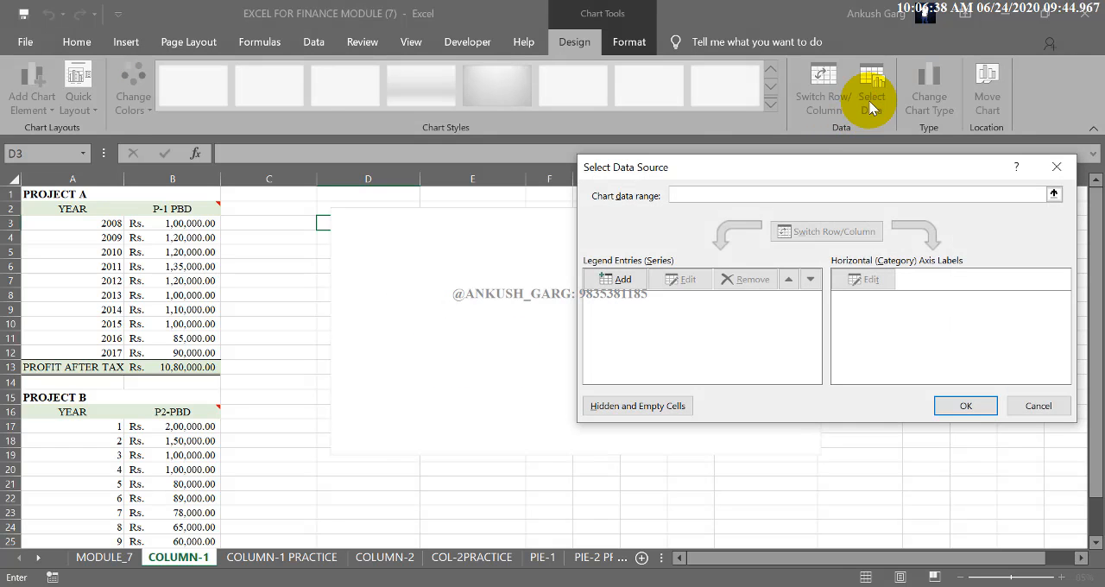
click(1037, 406)
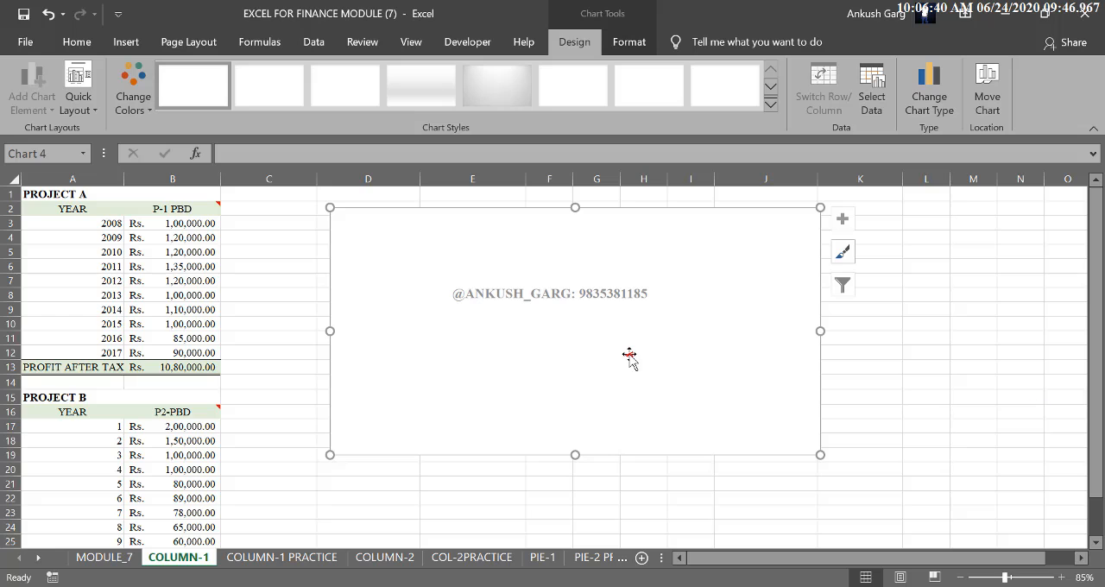
key(Delete)
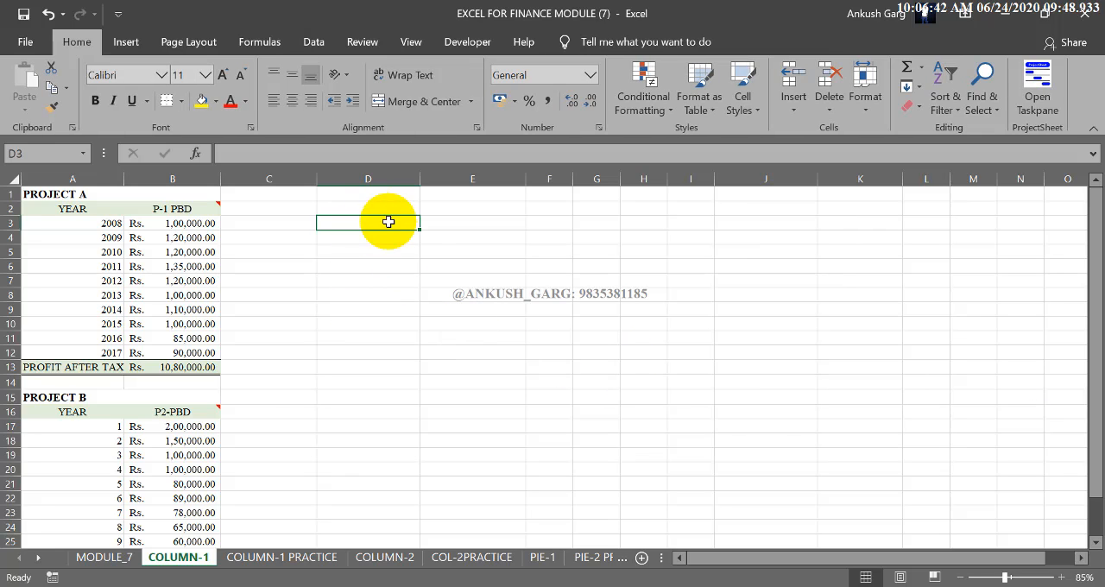
Step: Insert a blank 2-D clustered column chart and position and enlarge it over about columns D to L, rows 1 to 23
click(402, 233)
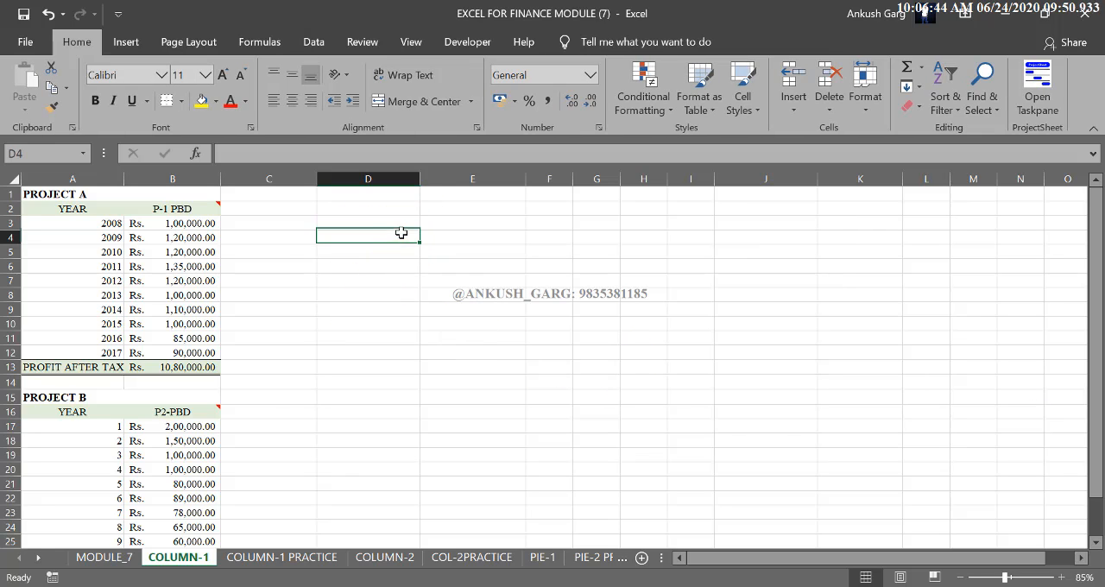
click(126, 41)
click(523, 67)
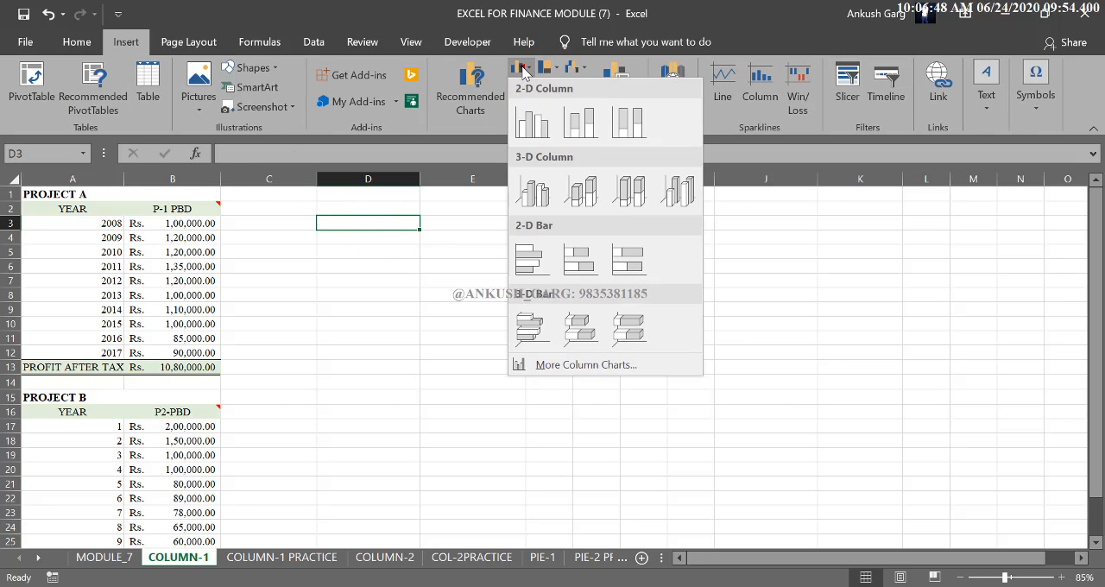
click(520, 115)
drag(529, 265, 434, 250)
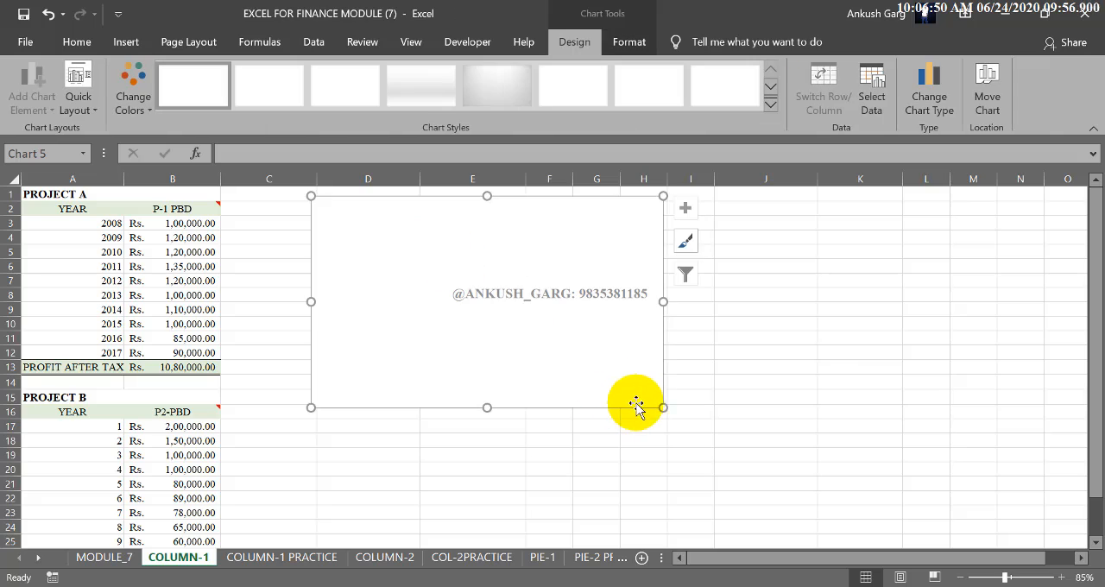
drag(663, 409, 968, 511)
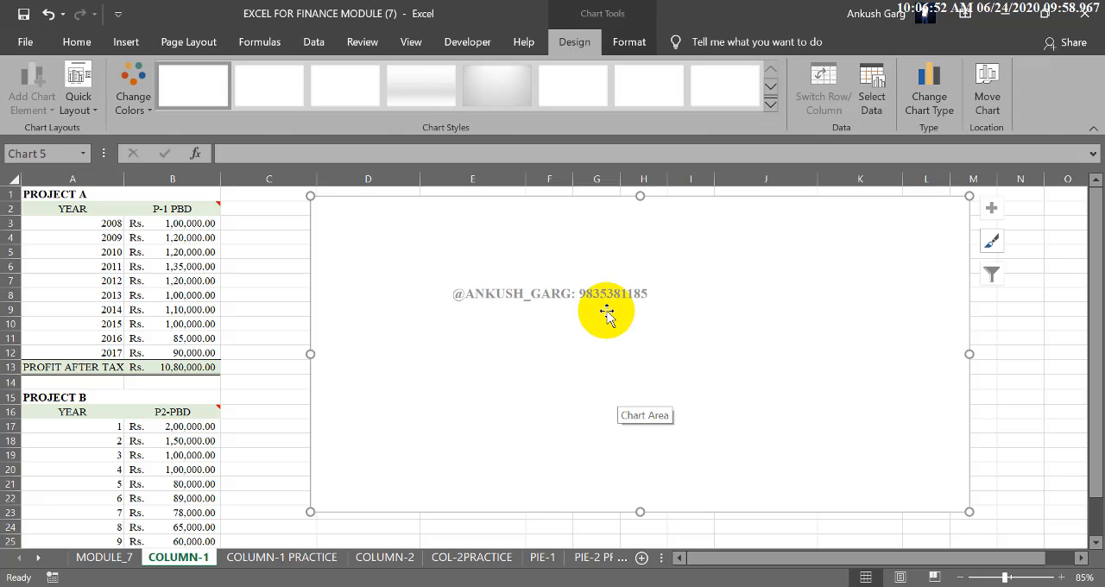
Step: Add a data series to the blank chart with its name from B2 (P-1 PBD) and its values from B3:B12
click(875, 104)
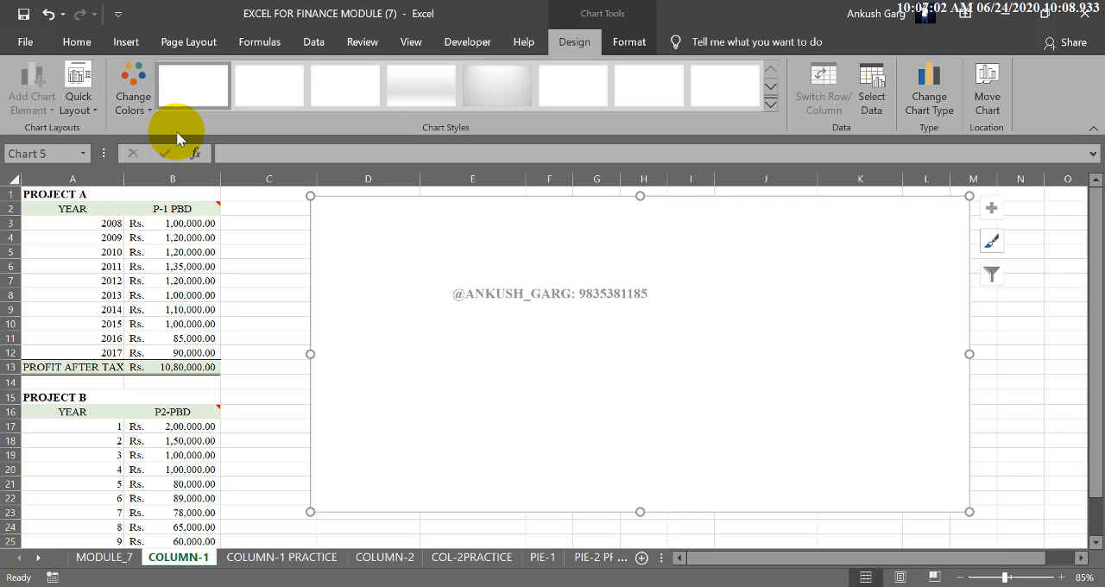
click(872, 105)
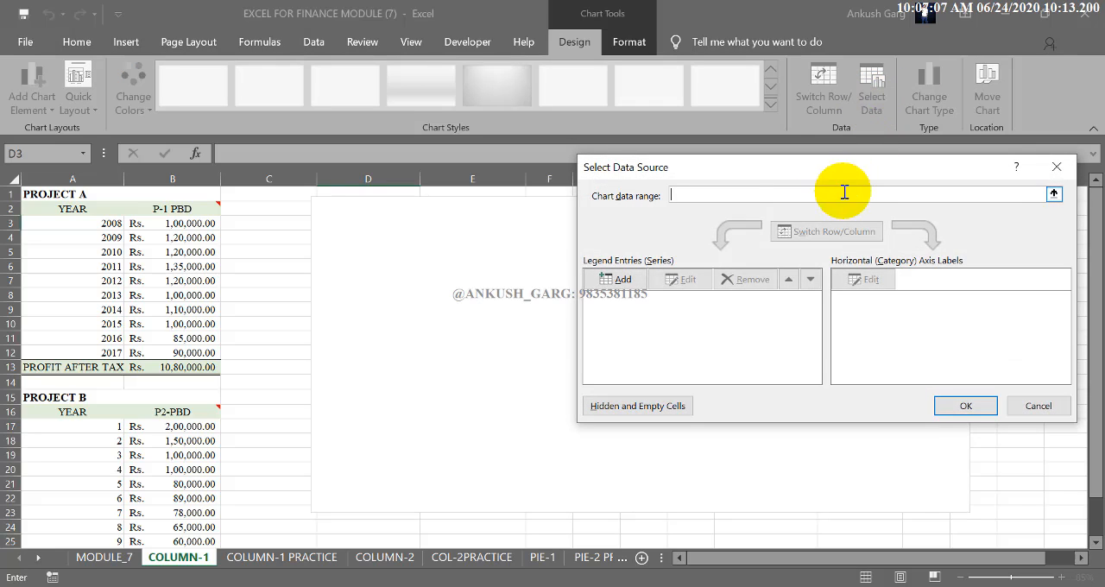
click(622, 278)
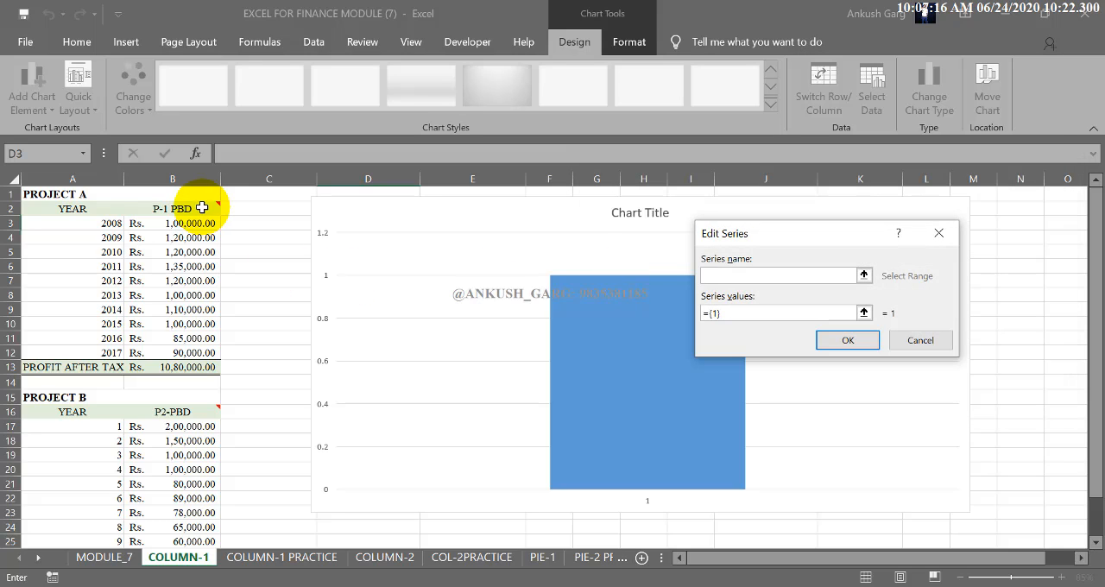
click(202, 208)
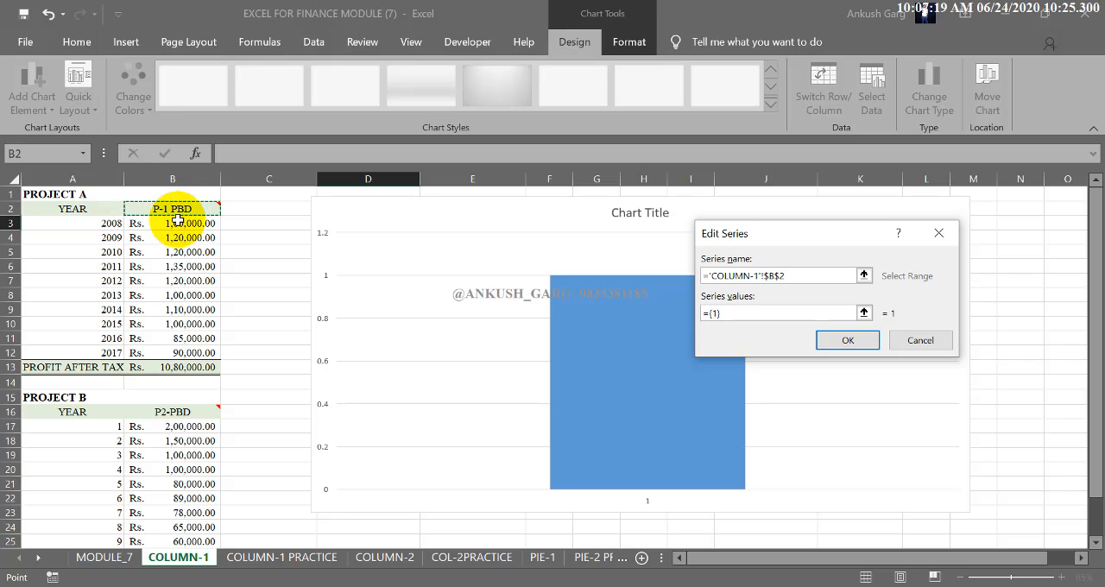
drag(747, 309, 691, 317)
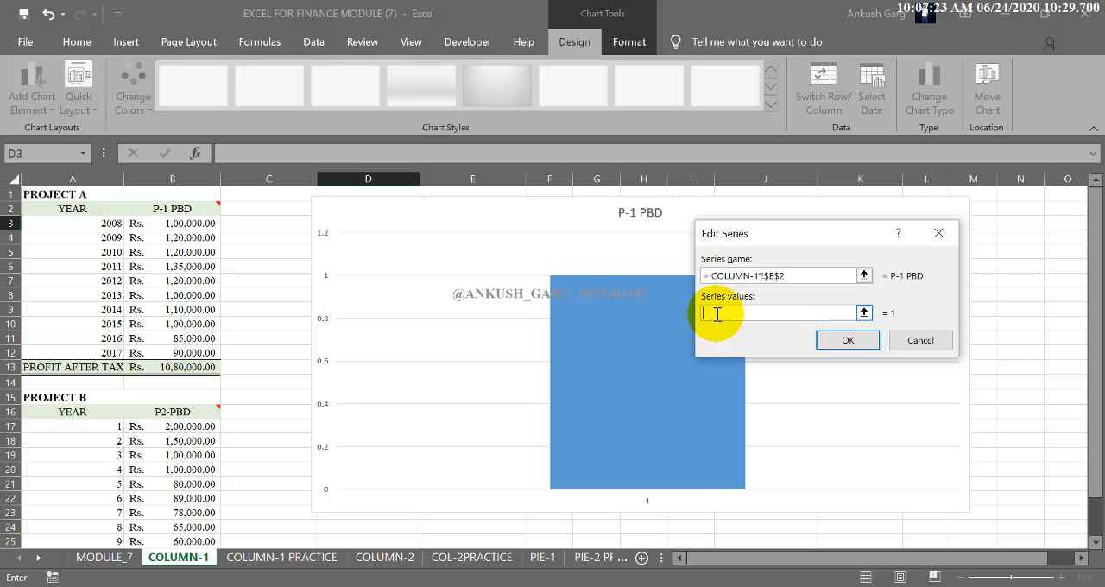
click(195, 223)
drag(195, 222, 203, 350)
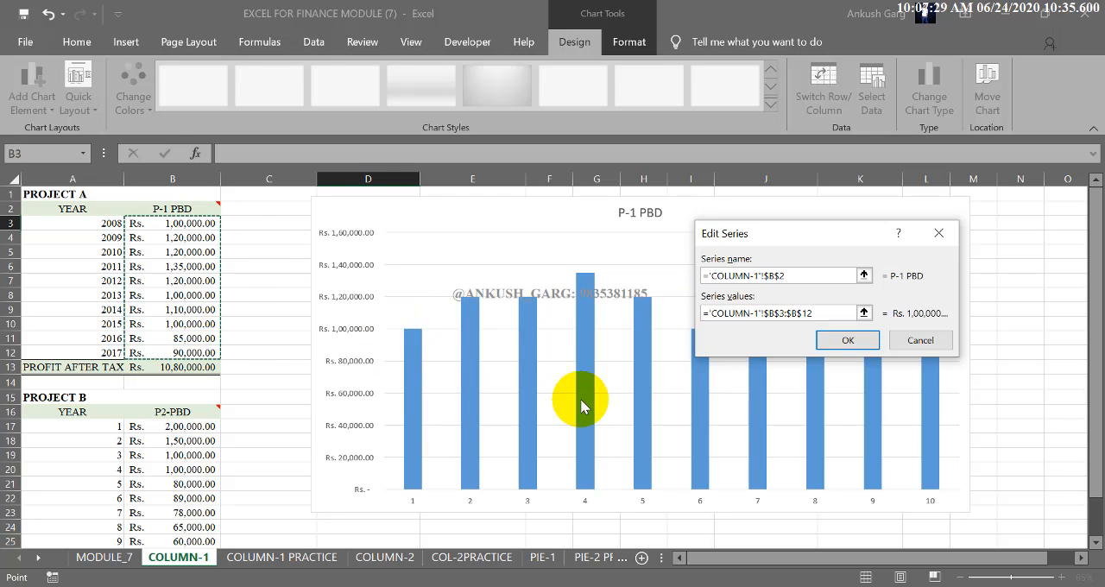
click(854, 342)
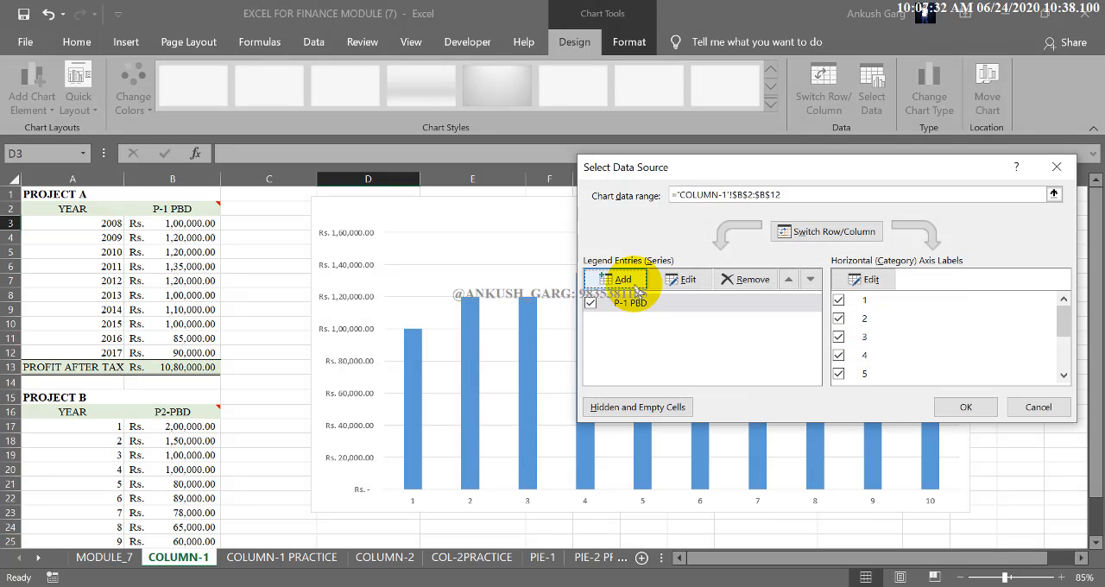
Step: Add a second data series with its name from B16 (P2-PBD) and its values from B17:B26
click(627, 279)
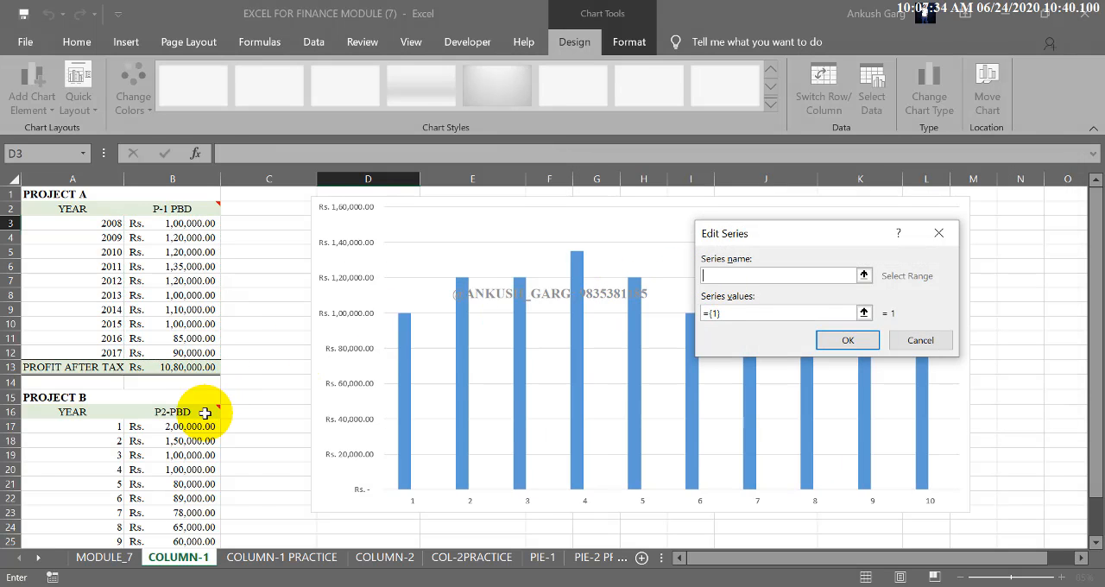
click(198, 412)
drag(735, 312, 684, 311)
key(BackSpace)
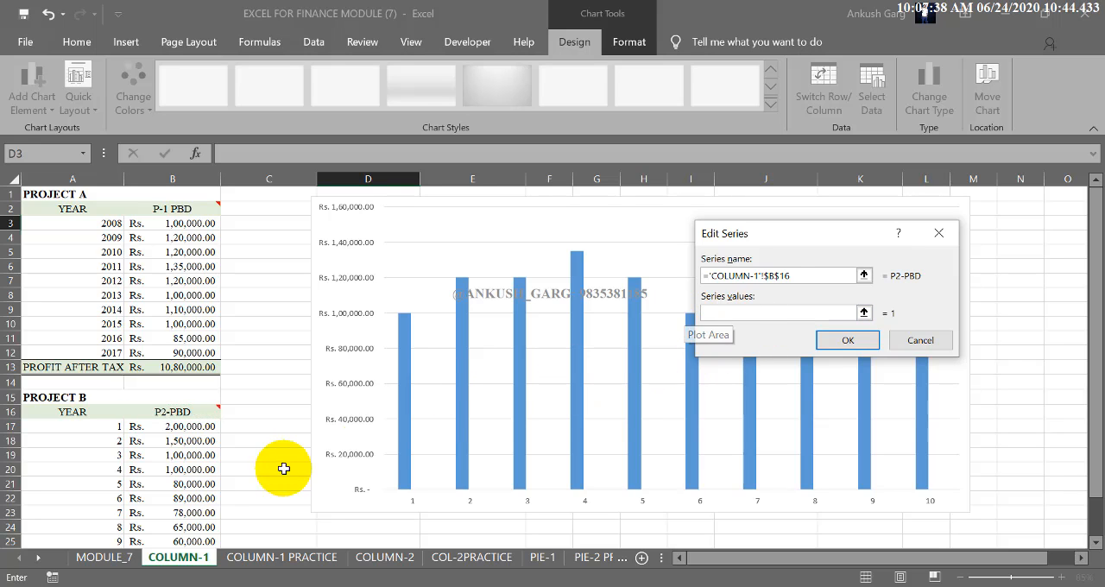
drag(201, 431, 192, 511)
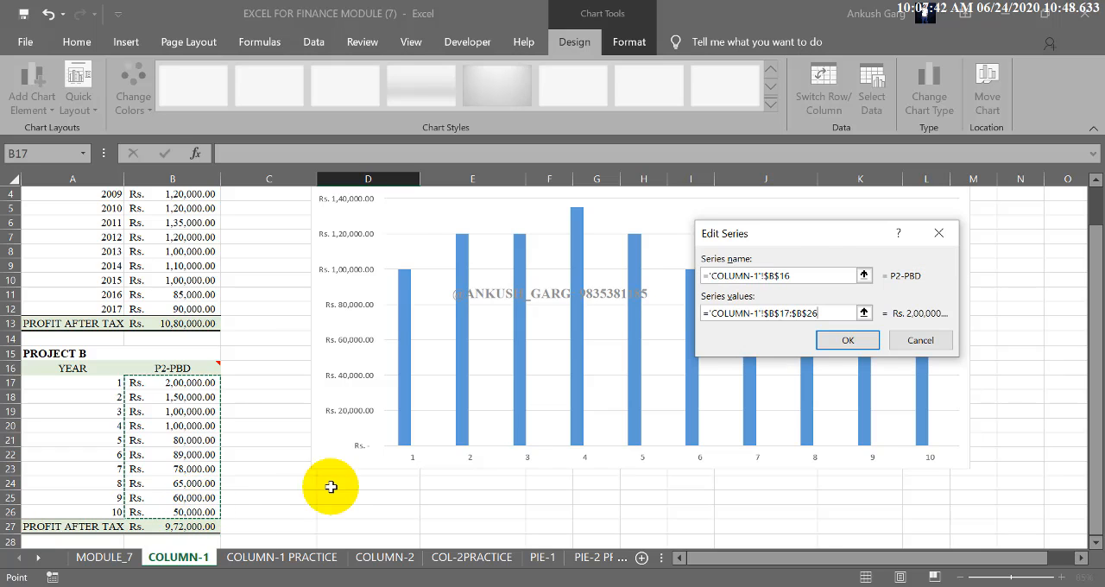
click(782, 339)
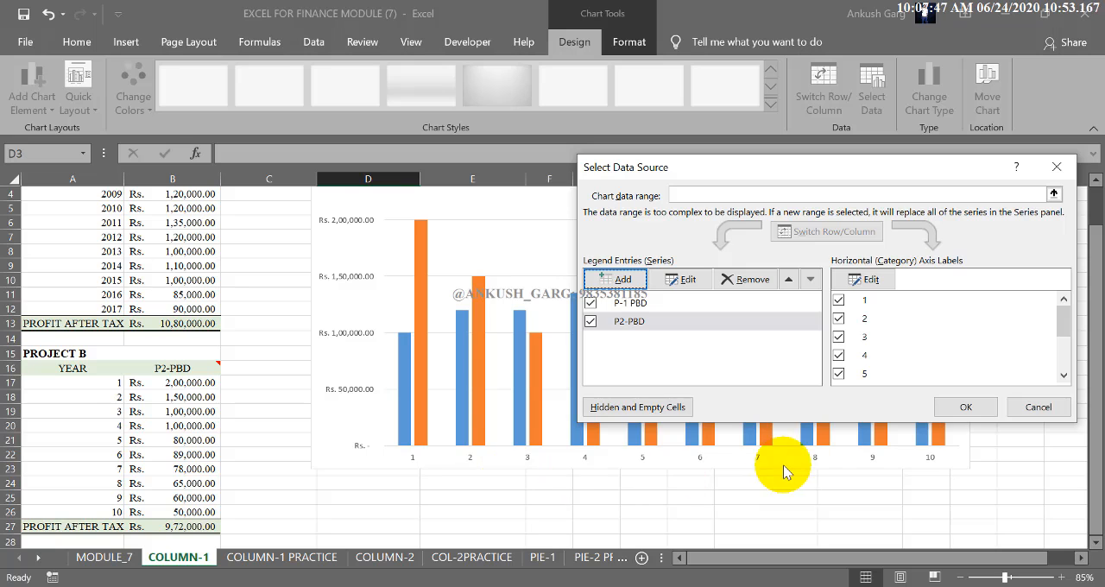
Step: Set the chart's horizontal axis labels to the Project A years in A3:A12 and apply the data source
click(870, 281)
scroll(179, 387, up, 1)
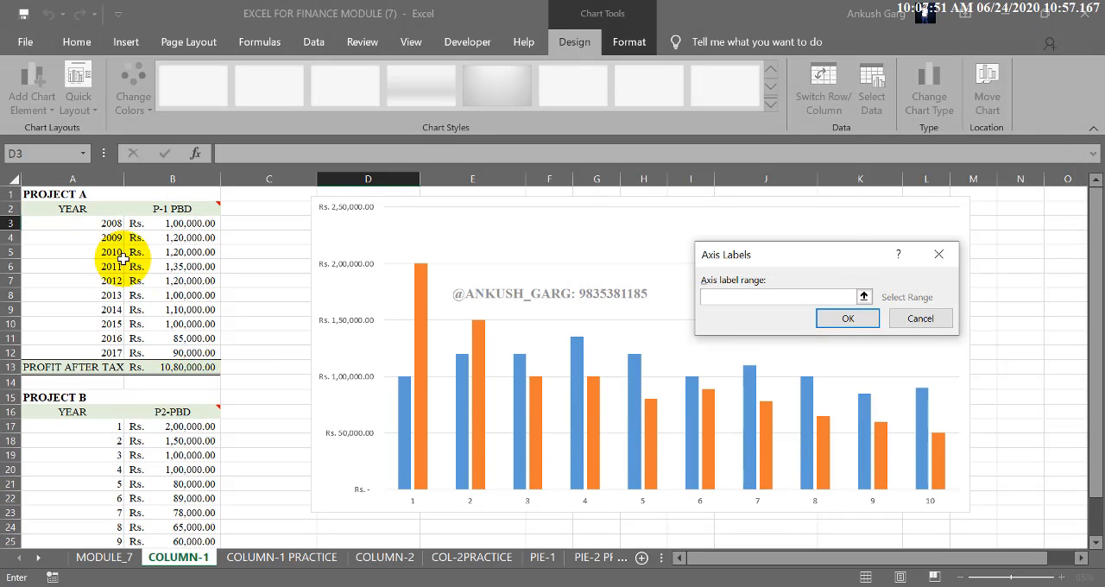
drag(108, 224, 105, 352)
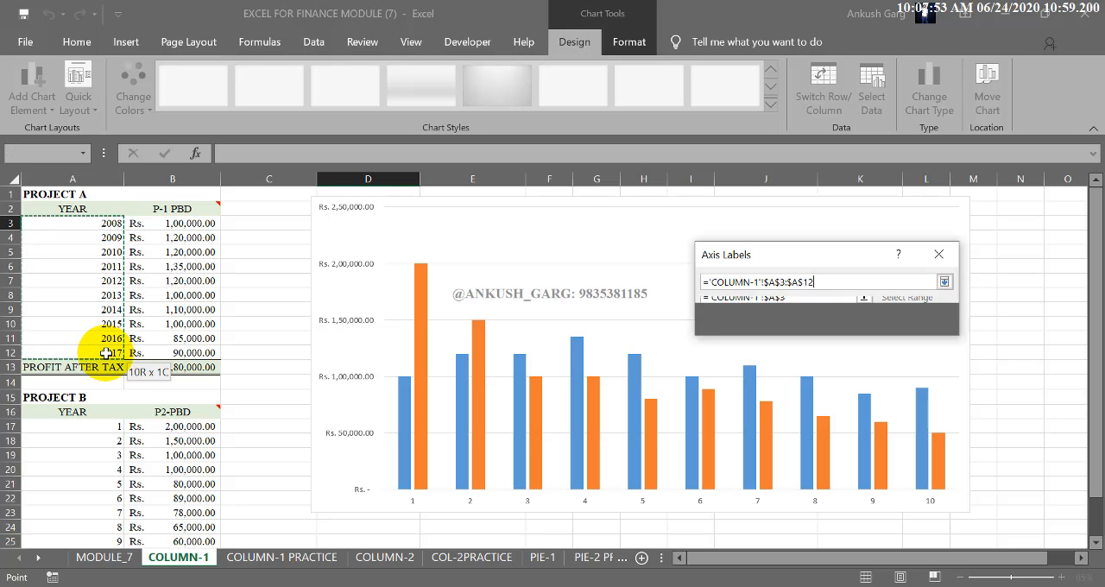
click(843, 318)
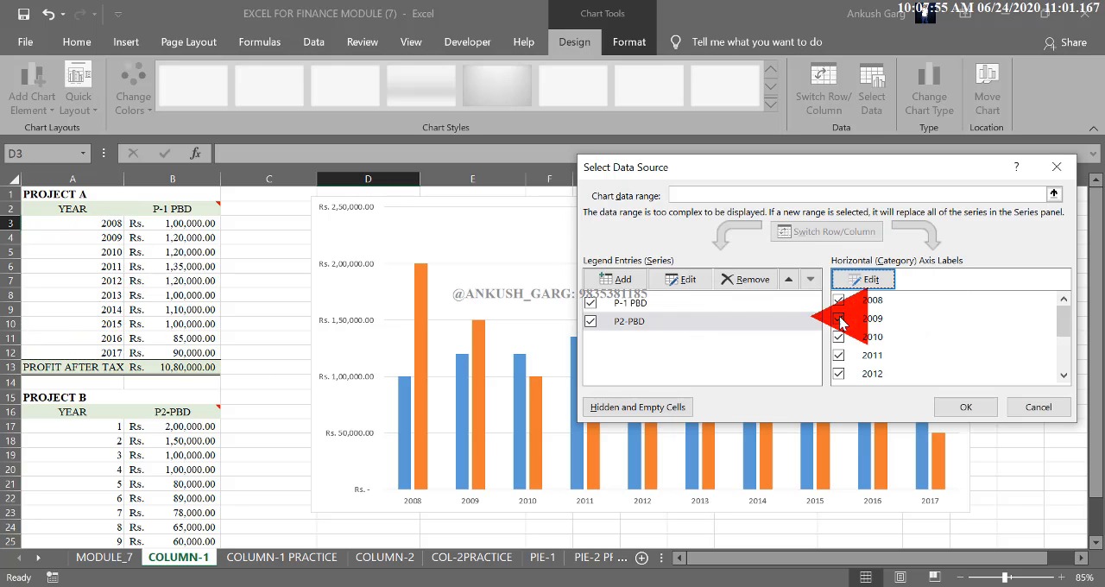
click(950, 407)
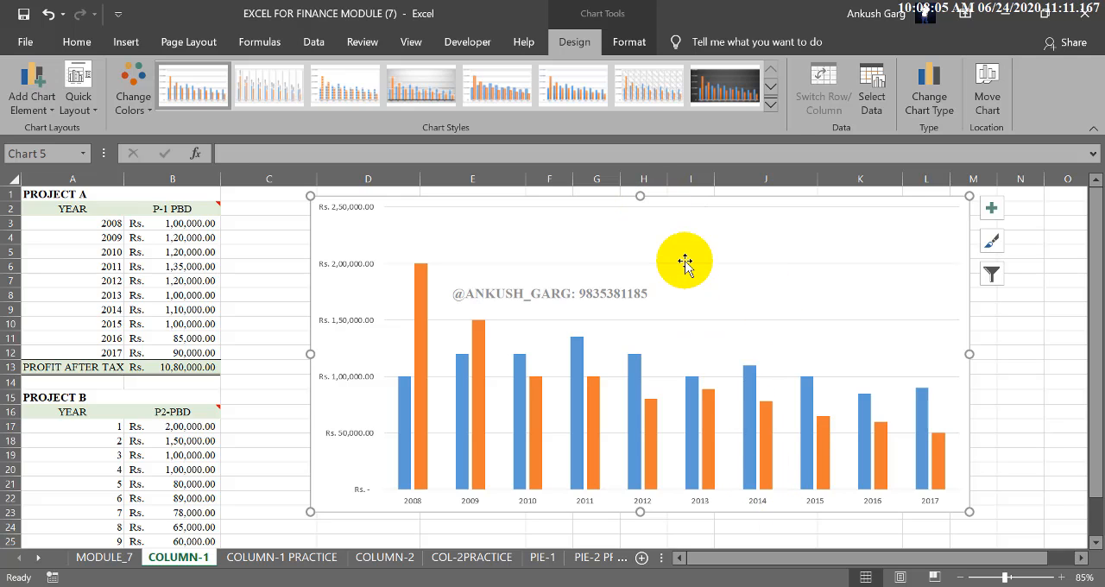
Step: Apply quick layout Layout 7 to the column chart and title the horizontal axis YEARS
click(83, 93)
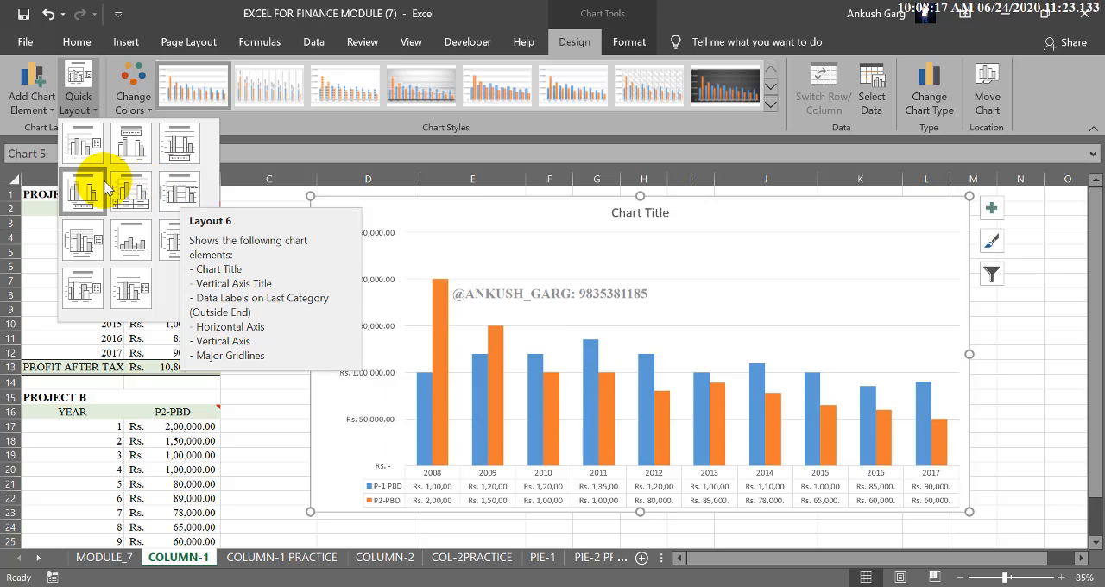
click(95, 251)
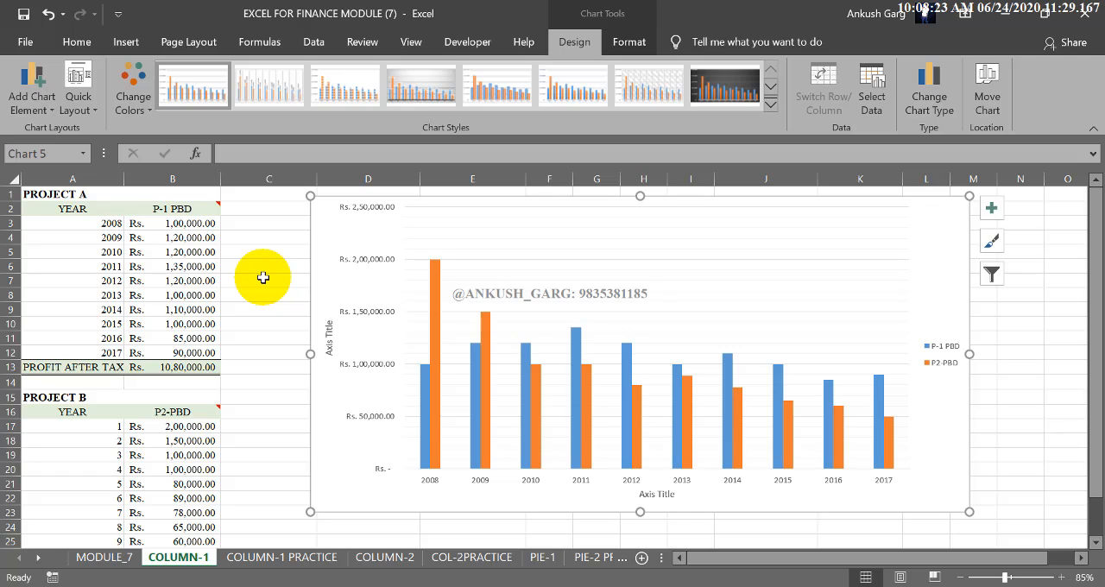
click(655, 494)
text(Y)
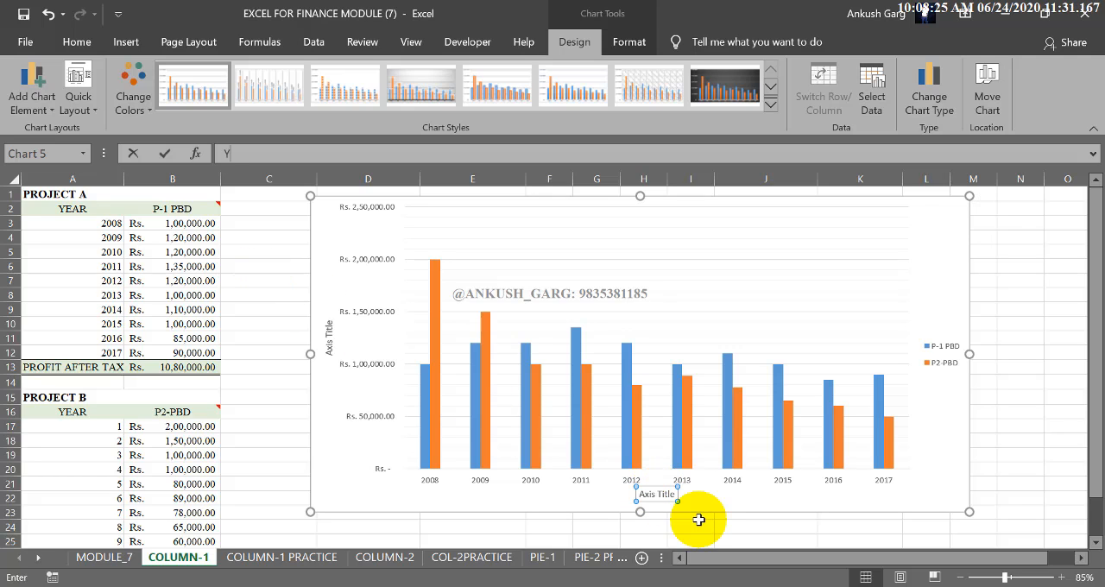
text(EARS)
key(Return)
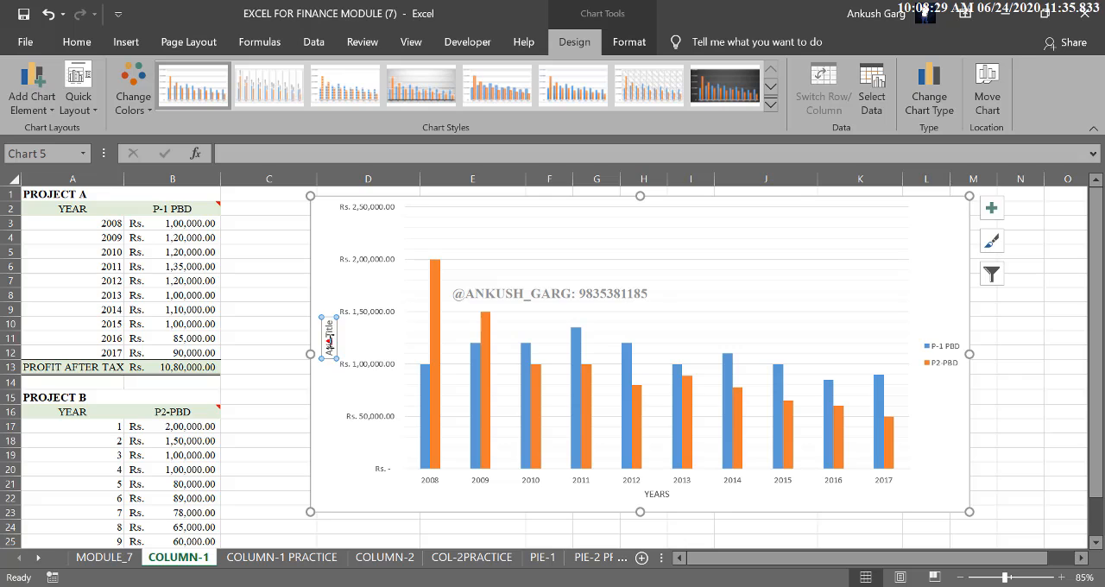
Step: Title the chart's vertical axis PBD IN RS. and select the whole chart
text(PBD)
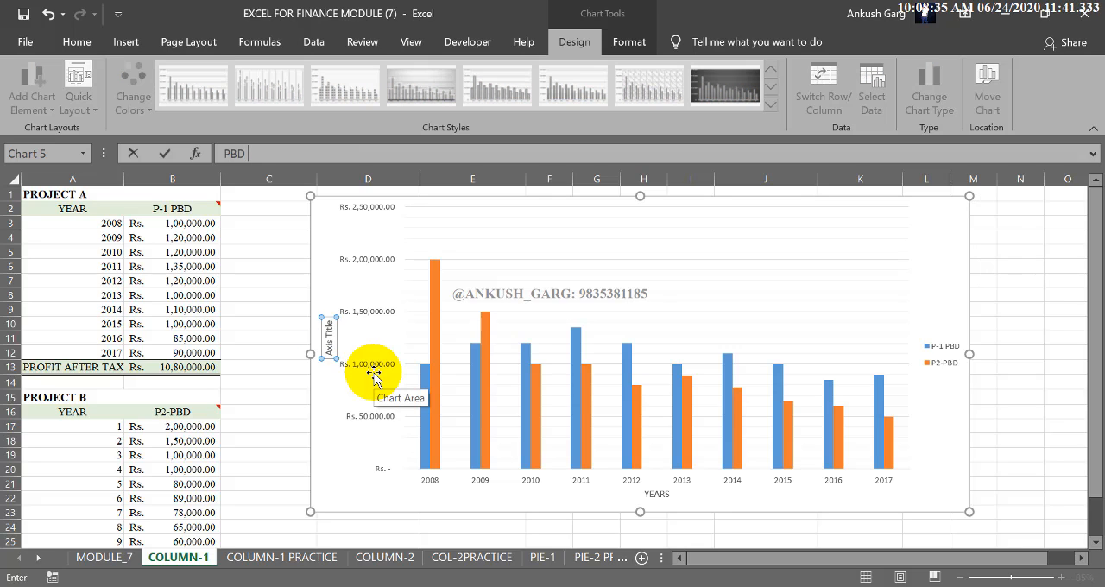
text( IN RS.)
click(270, 294)
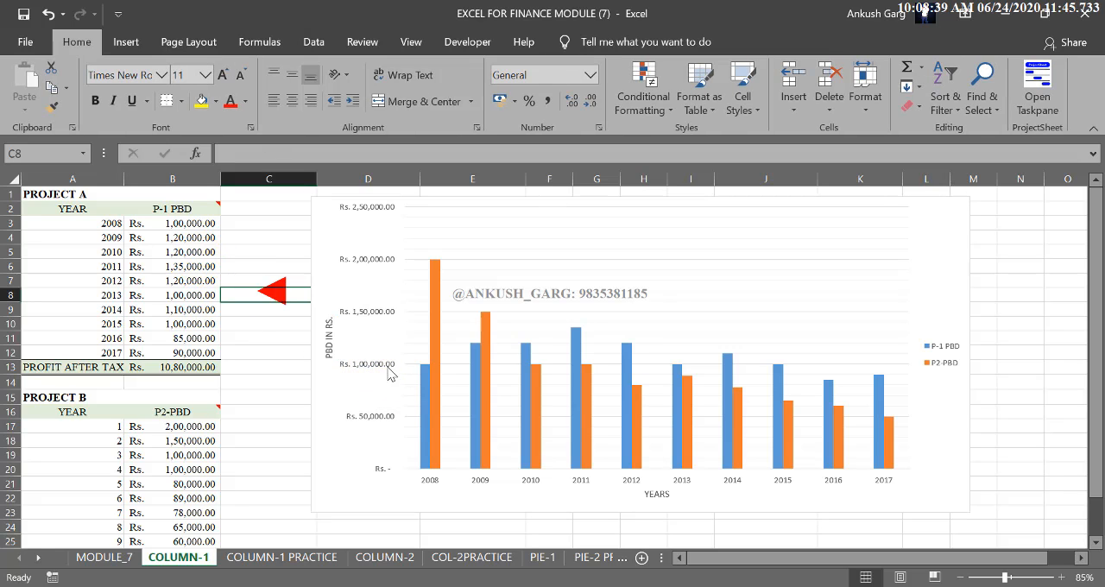
click(587, 503)
click(587, 503)
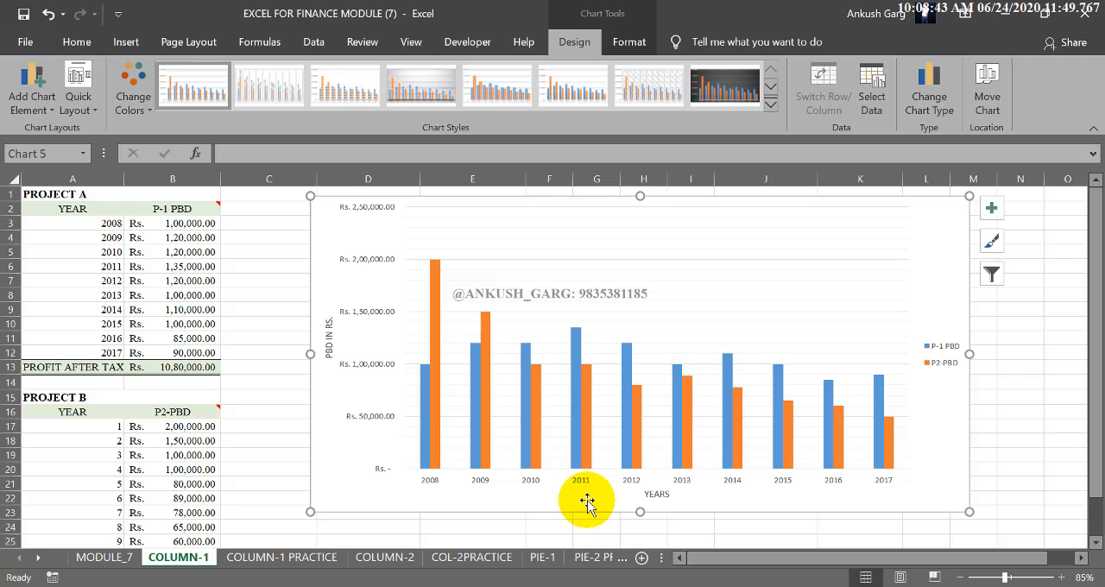